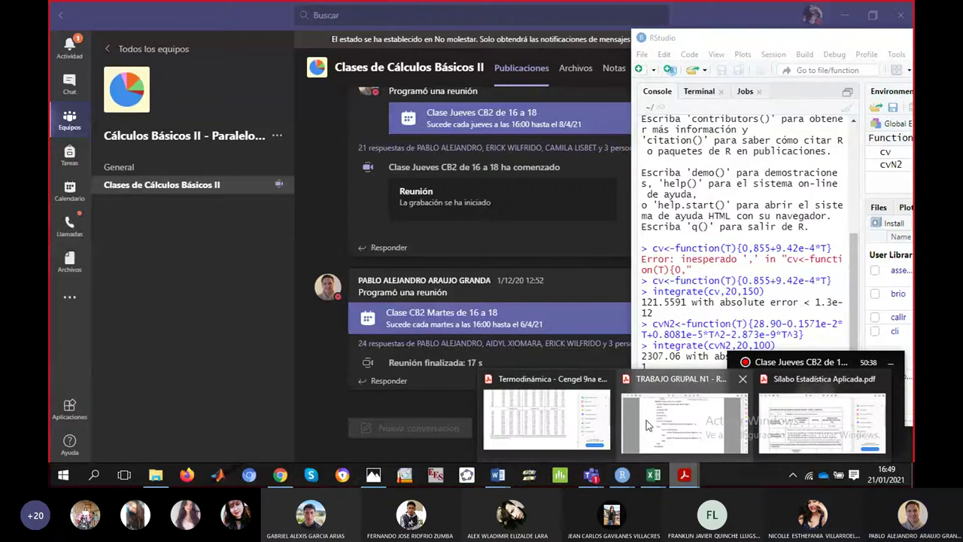
Switch to the Termodinámica - Cengel PDF in Acrobat Reader, create a blank Excel workbook and place its window beside the tables
{"action": "left_click", "coordinate": [561, 402]}
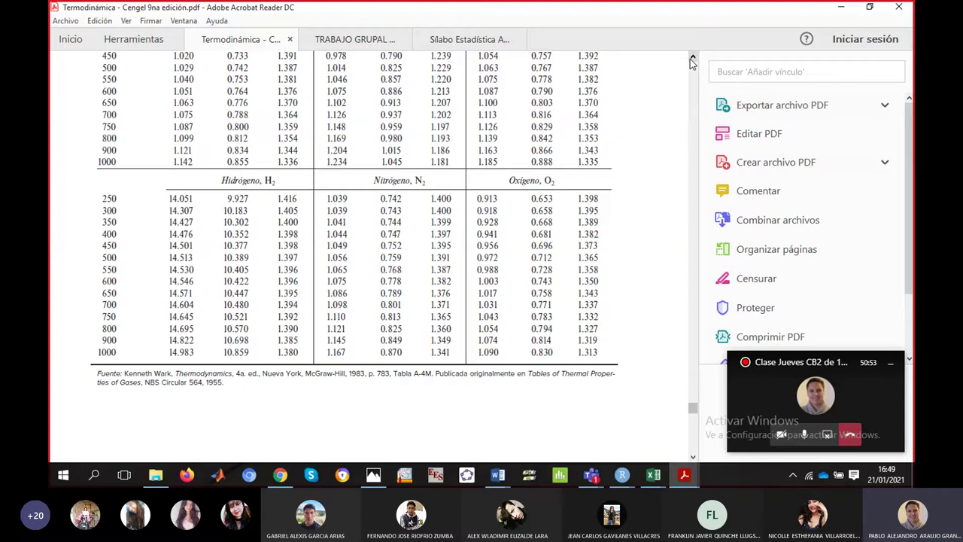
{"action": "left_click", "coordinate": [654, 475]}
{"action": "right_click", "coordinate": [654, 475]}
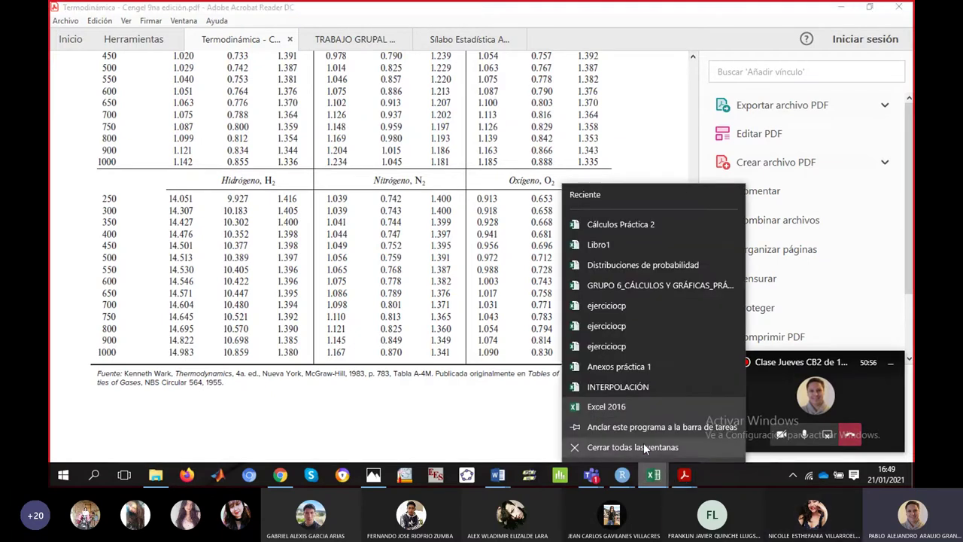
{"action": "left_click", "coordinate": [631, 404]}
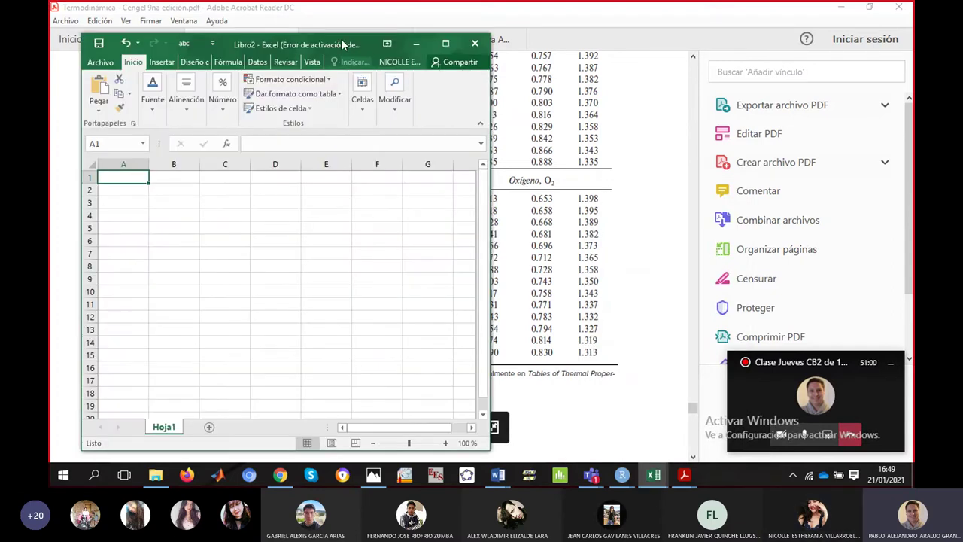
{"action": "left_click_drag", "start_coordinate": [346, 44], "coordinate": [758, 43]}
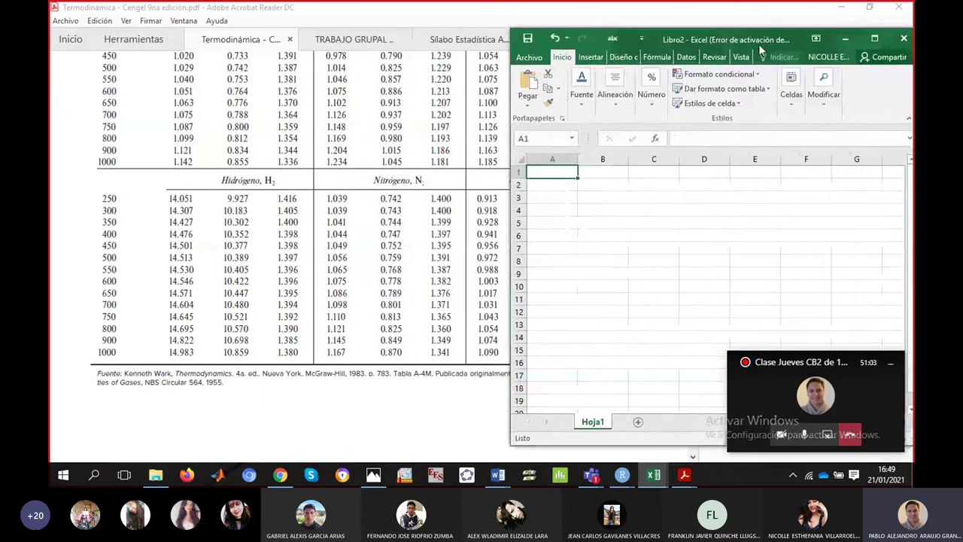
Examine the gas specific-heat tables and their column headings in the PDF, then return to the blank Libro2 workbook in Excel
{"action": "left_click", "coordinate": [635, 6]}
{"action": "left_click", "coordinate": [692, 59]}
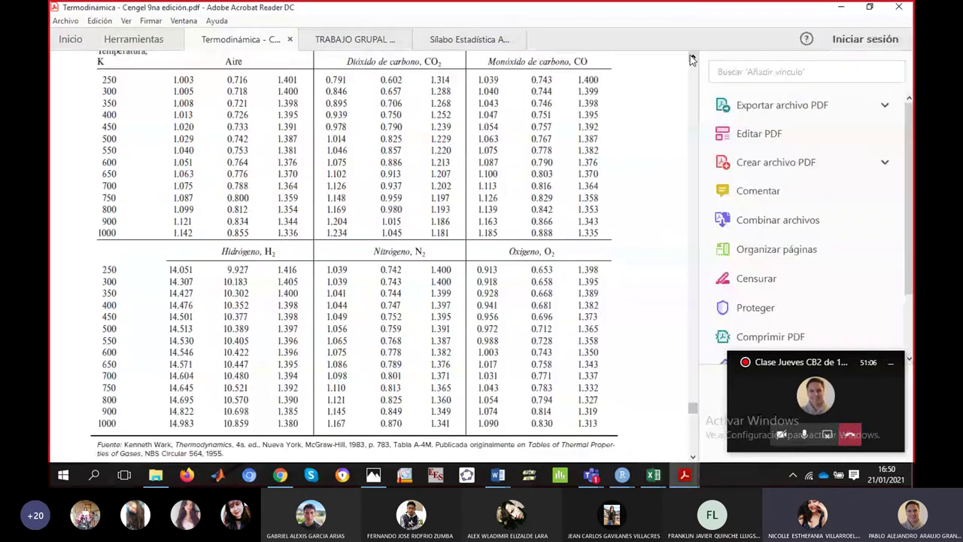
{"action": "left_click", "coordinate": [691, 58]}
{"action": "left_click", "coordinate": [691, 58]}
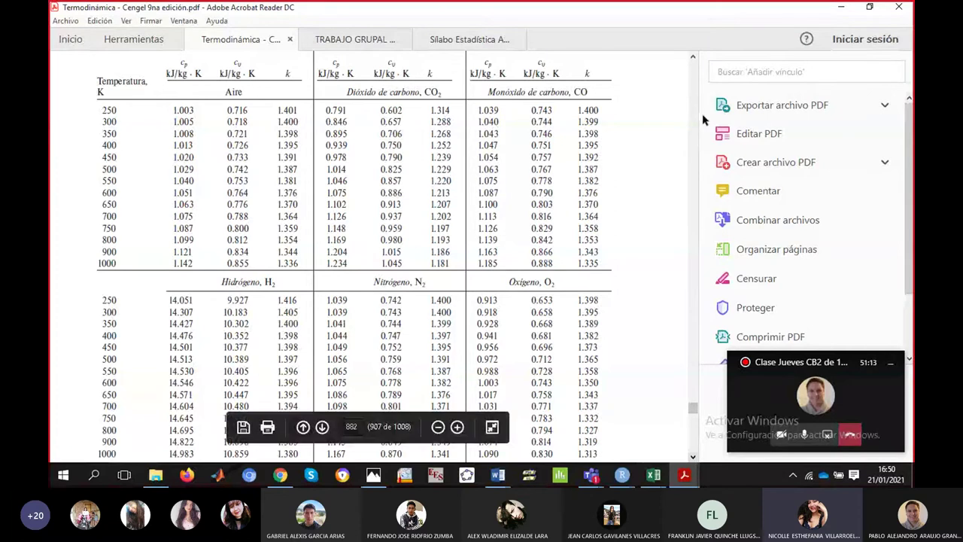
{"action": "scroll", "coordinate": [666, 204], "scroll_direction": "up", "scroll_amount": 1}
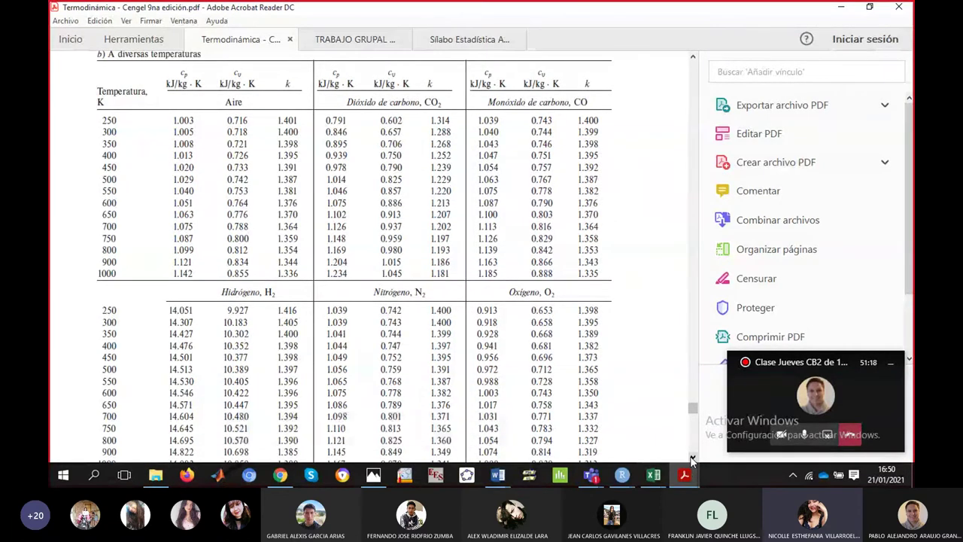
{"action": "left_click", "coordinate": [692, 457]}
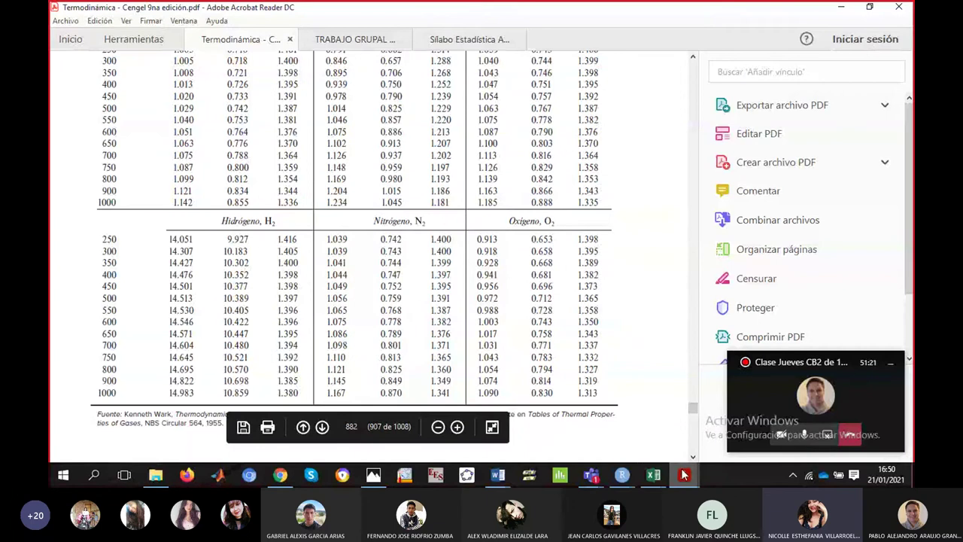
{"action": "mouse_move", "coordinate": [684, 475]}
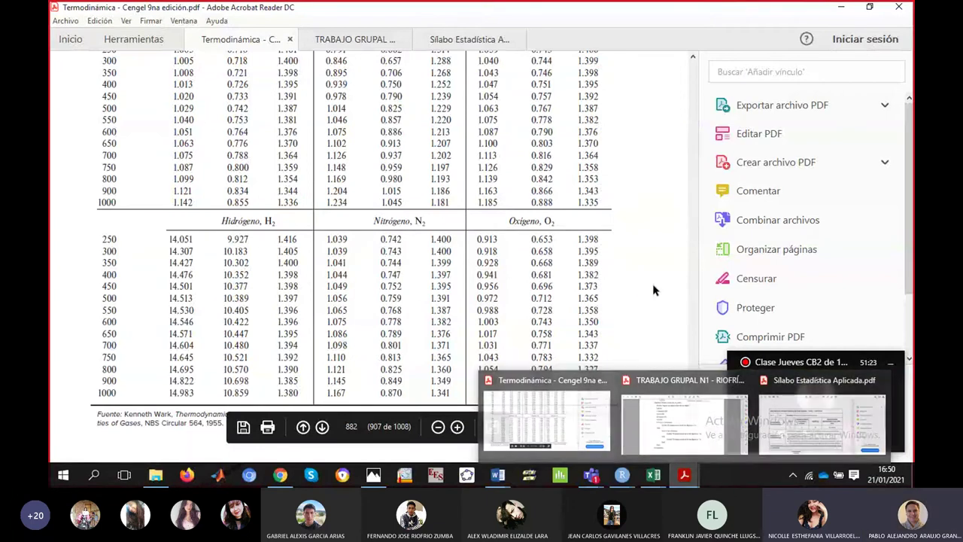
{"action": "mouse_move", "coordinate": [654, 481]}
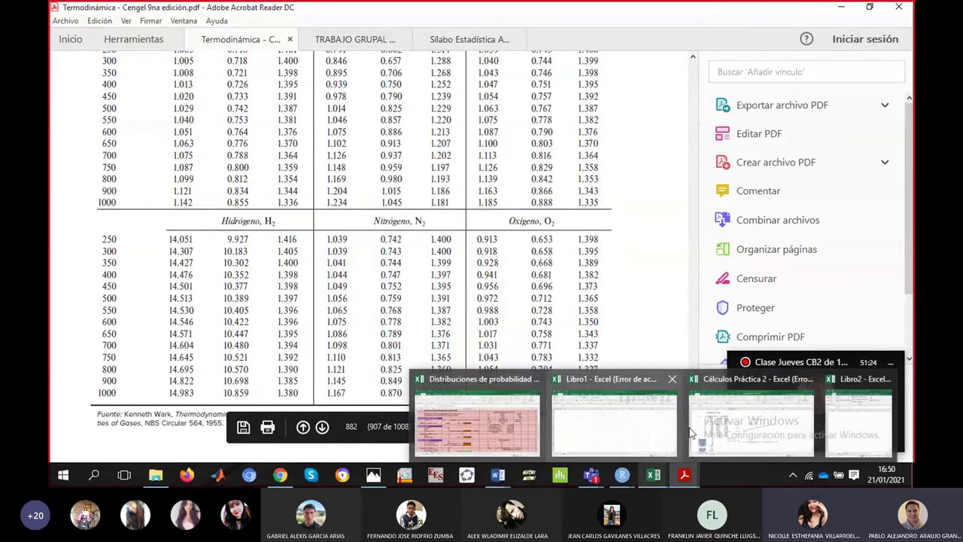
{"action": "mouse_move", "coordinate": [843, 429]}
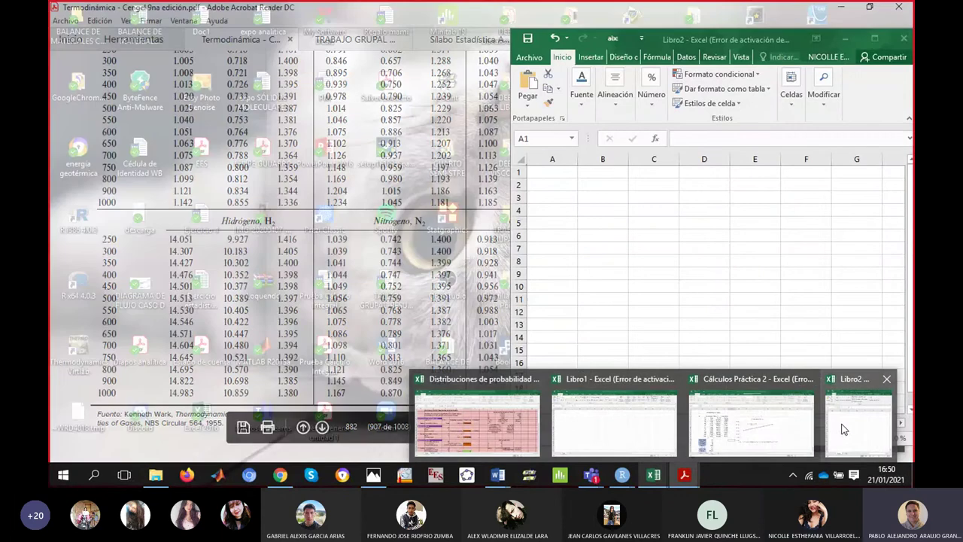
{"action": "left_click", "coordinate": [843, 429]}
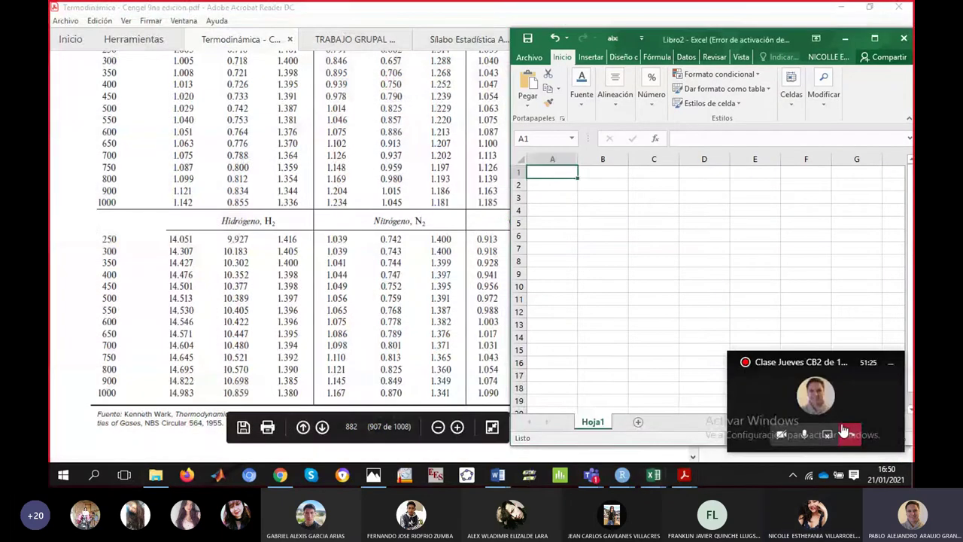
Enter the temperatures 250, 300, 350 and 400 down column B, starting at cell B2
{"action": "left_click", "coordinate": [601, 184]}
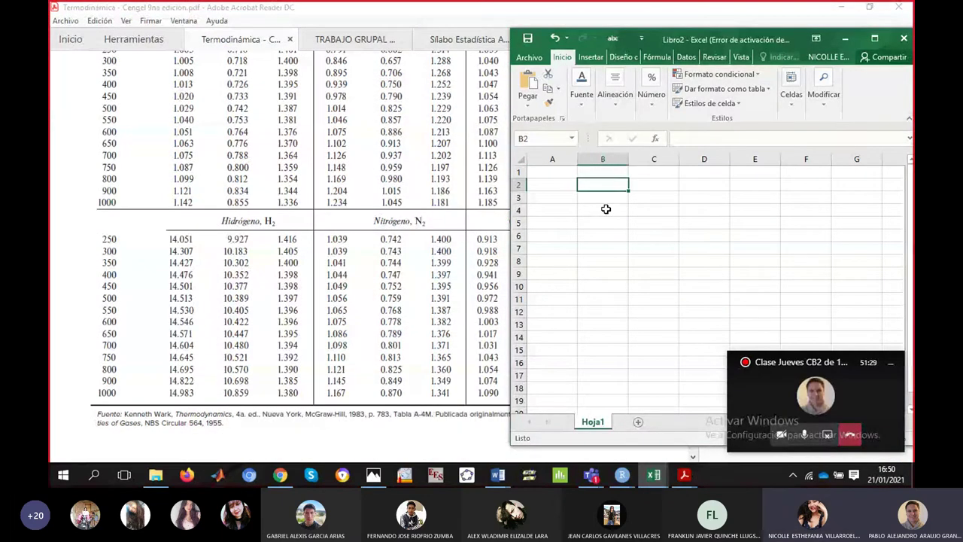
{"action": "key", "text": "Right"}
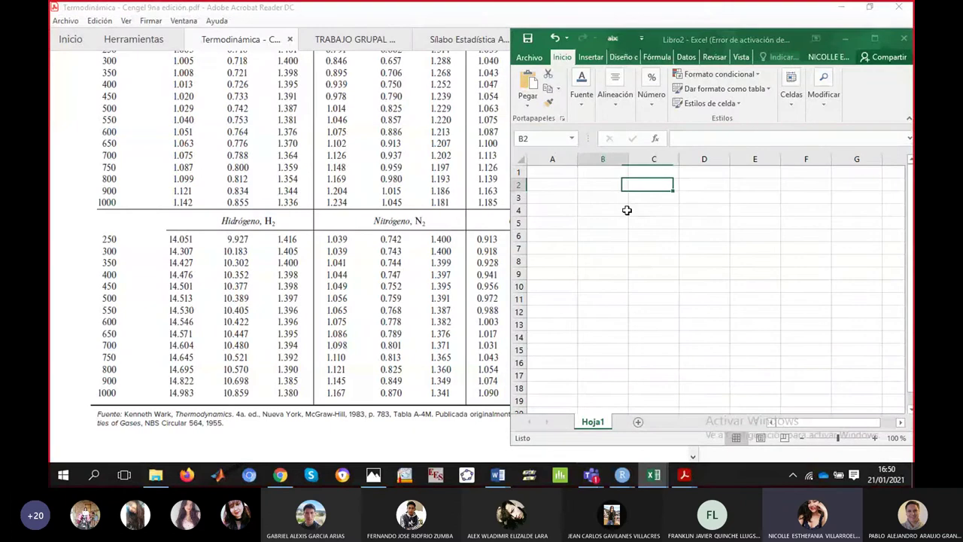
{"action": "key", "text": "Left"}
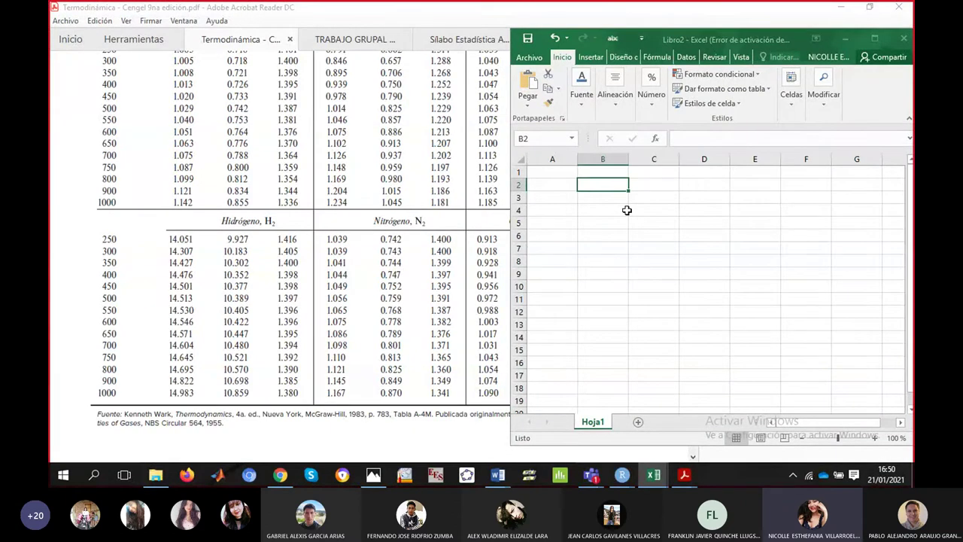
{"action": "type", "text": "25"}
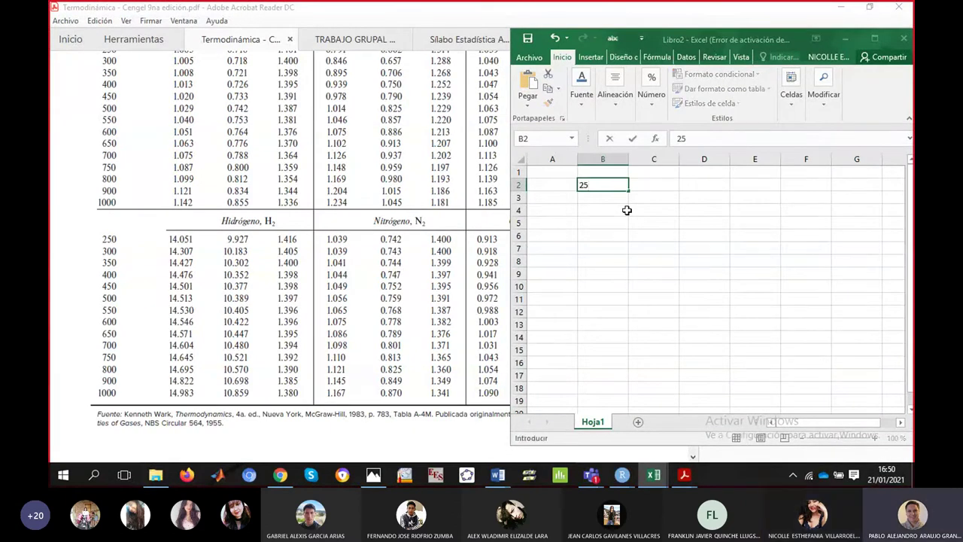
{"action": "type", "text": "0"}
{"action": "key", "text": "Return"}
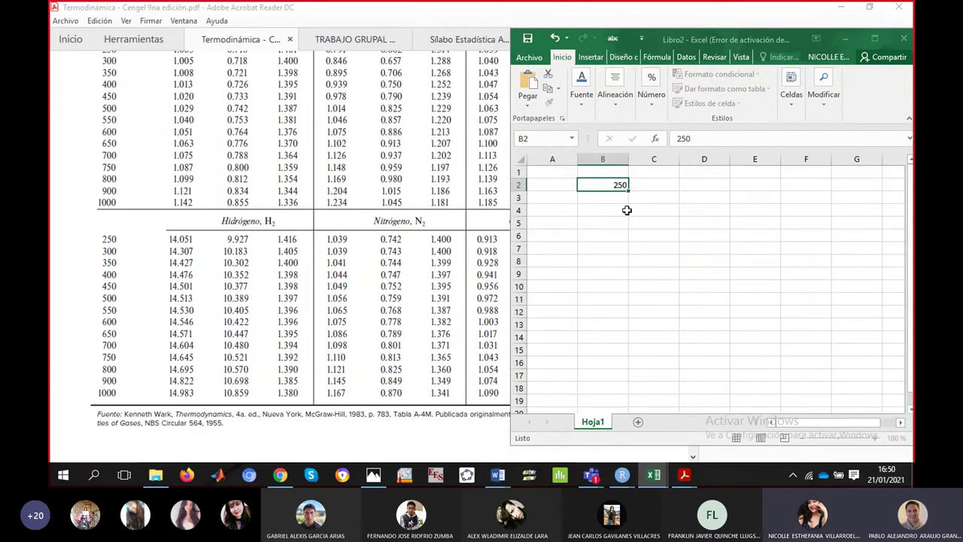
{"action": "type", "text": "300"}
{"action": "key", "text": "Return"}
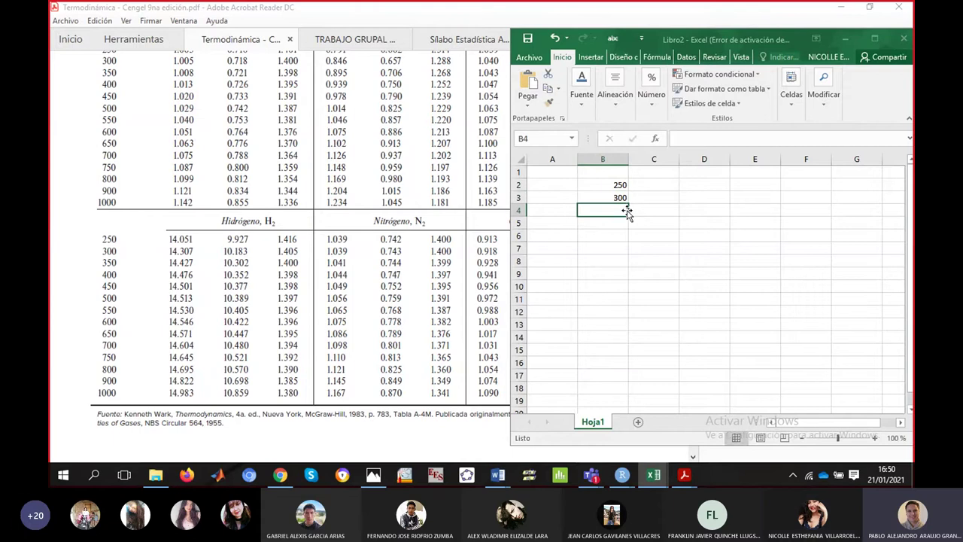
{"action": "type", "text": "350"}
{"action": "key", "text": "Return"}
{"action": "type", "text": "400"}
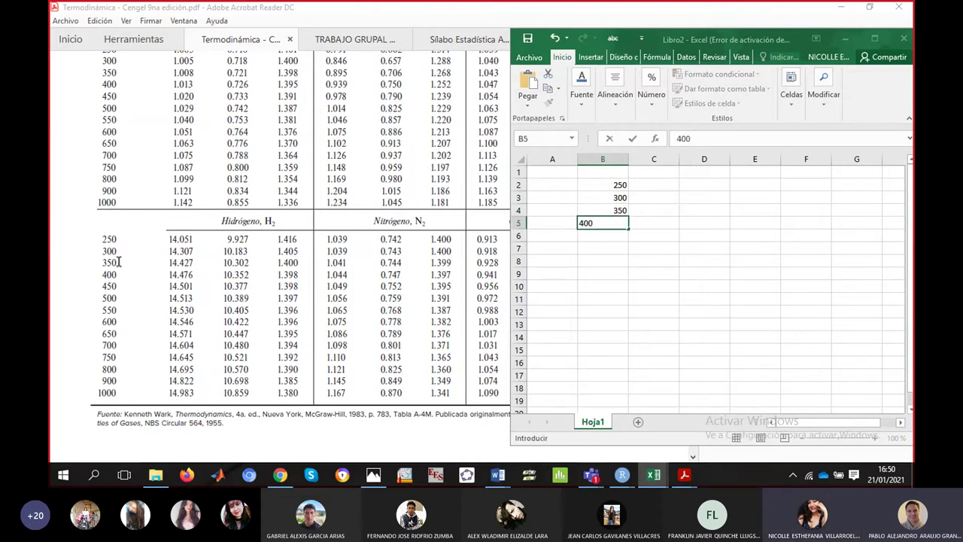
Try to copy the Hidrógeno, Nitrógeno and Oxígeno rows for 250 to 1000 K from the PDF into the sheet at C2
{"action": "left_click_drag", "start_coordinate": [101, 237], "coordinate": [615, 418]}
{"action": "left_click", "coordinate": [199, 276]}
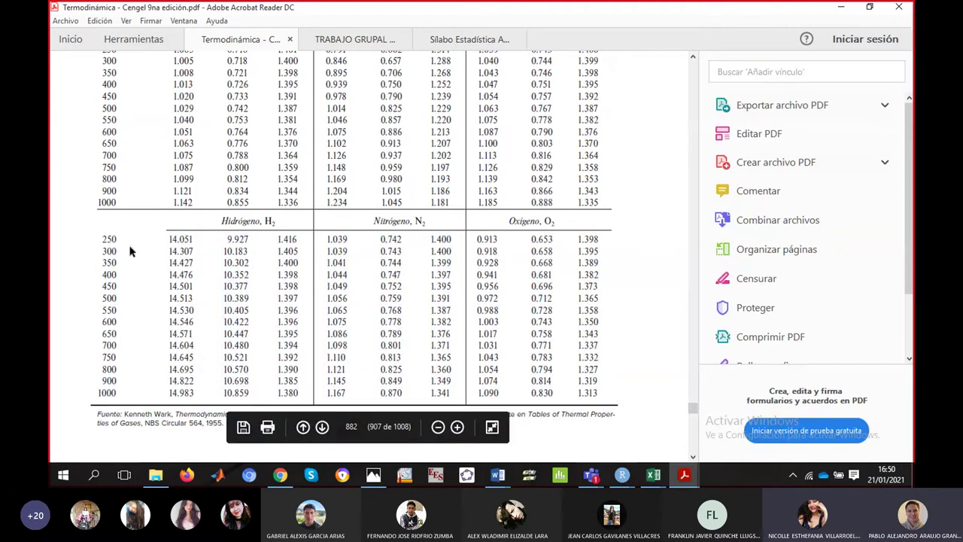
{"action": "left_click_drag", "start_coordinate": [133, 241], "coordinate": [609, 389]}
{"action": "key", "text": "ctrl+c"}
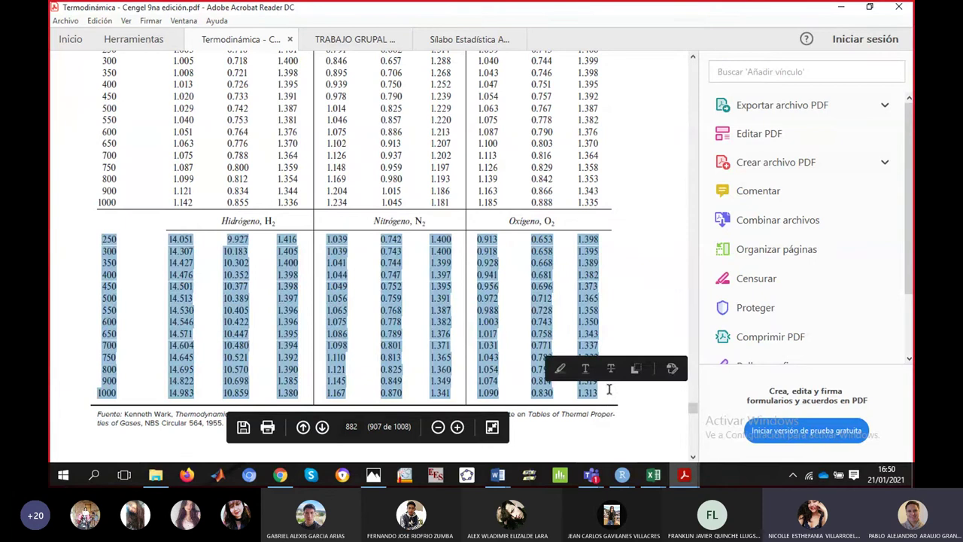
{"action": "mouse_move", "coordinate": [652, 475]}
{"action": "left_click", "coordinate": [851, 409]}
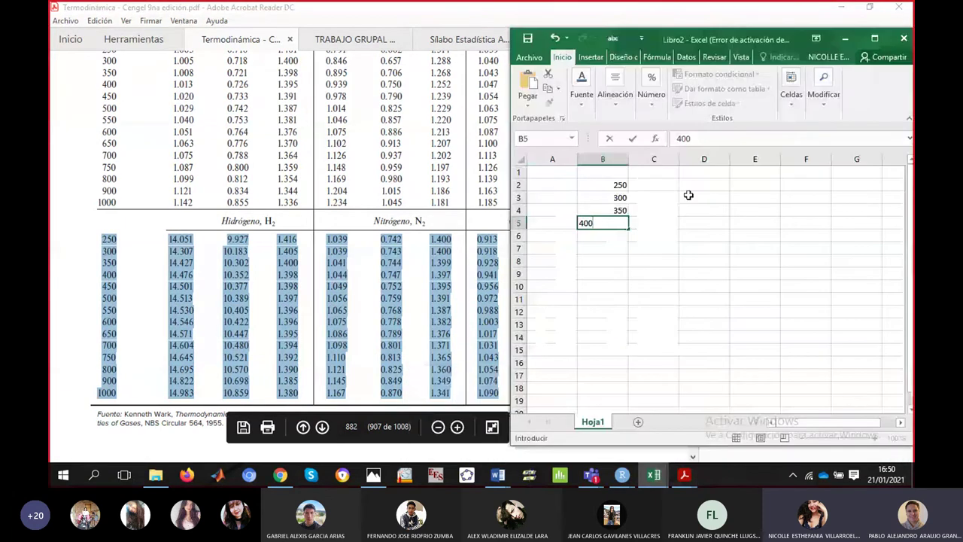
{"action": "left_click", "coordinate": [667, 187]}
{"action": "key", "text": "ctrl+v"}
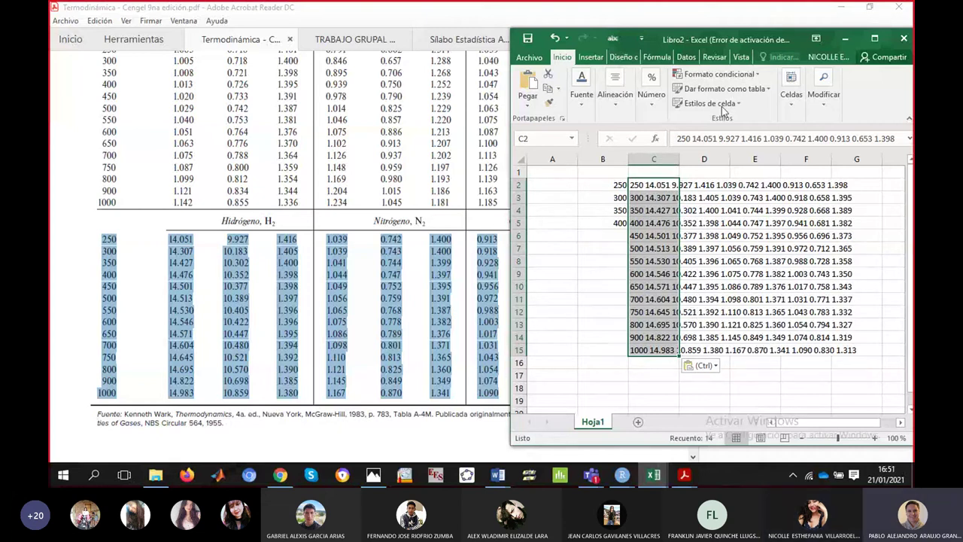
{"action": "left_click_drag", "start_coordinate": [758, 34], "coordinate": [724, 35]}
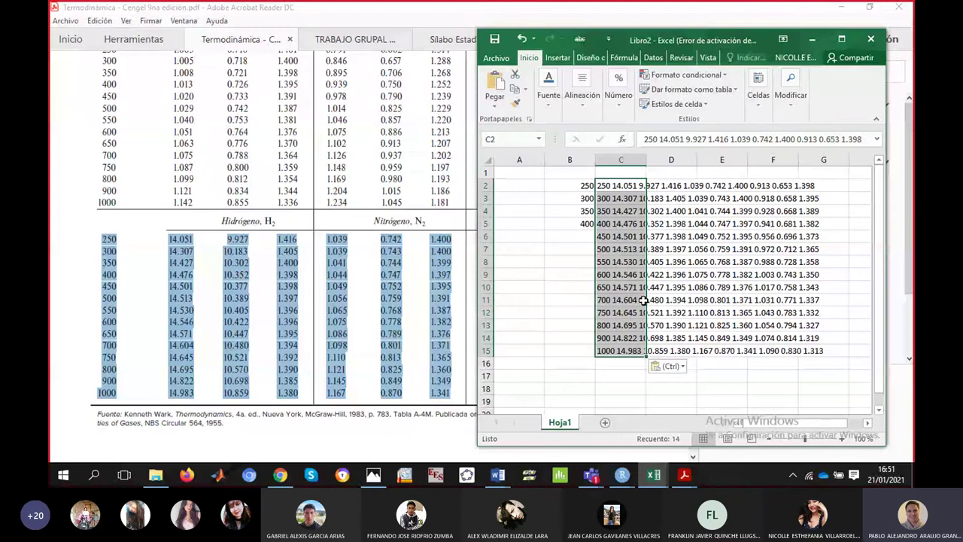
{"action": "key", "text": "ctrl+z"}
Continue the temperature column with 450, 500 and 550 in cells B6 to B8
{"action": "key", "text": "Left"}
{"action": "key", "text": "Down"}
{"action": "key", "text": "Down"}
{"action": "key", "text": "Down"}
{"action": "key", "text": "Down"}
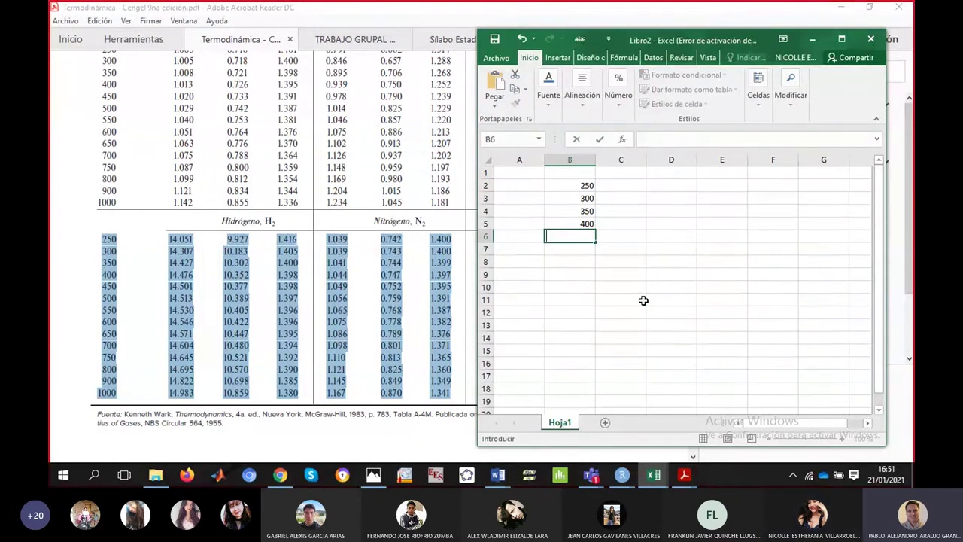
{"action": "type", "text": "450"}
{"action": "key", "text": "ctrl+Return"}
{"action": "key", "text": "Down"}
{"action": "type", "text": "500"}
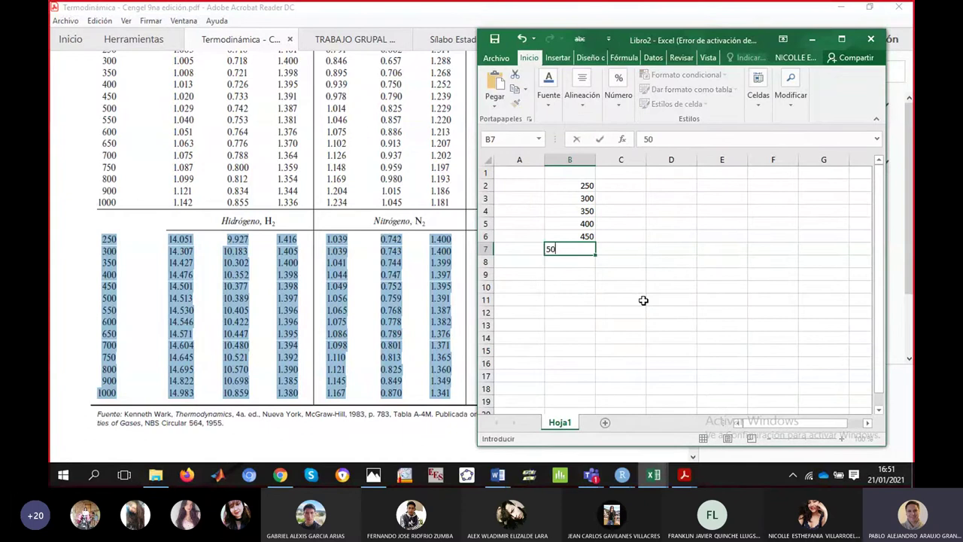
{"action": "key", "text": "ctrl+Return"}
{"action": "key", "text": "Down"}
{"action": "type", "text": "550"}
{"action": "key", "text": "Return"}
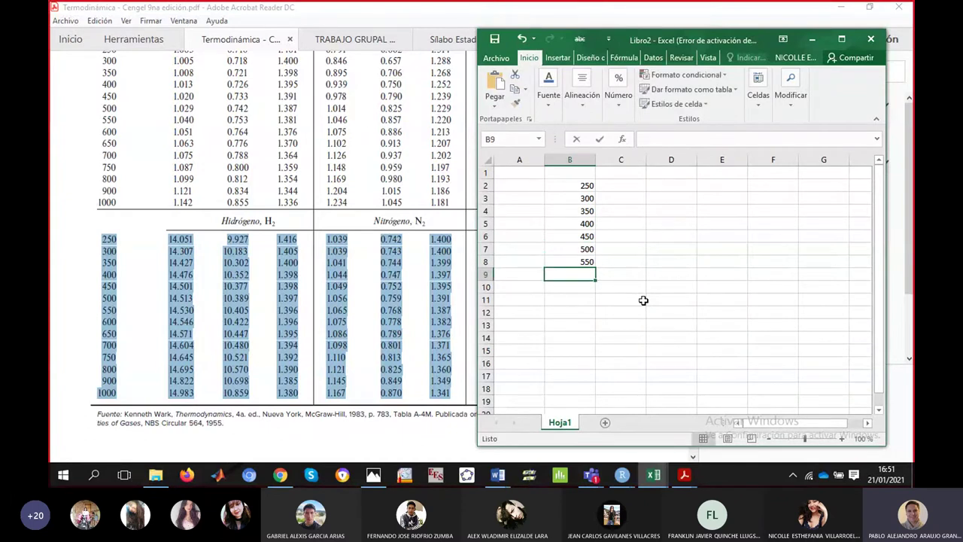
Enter the temperatures 600, 650, 700 and 750 in cells B9 to B12
{"action": "type", "text": "600"}
{"action": "key", "text": "Return"}
{"action": "type", "text": "650"}
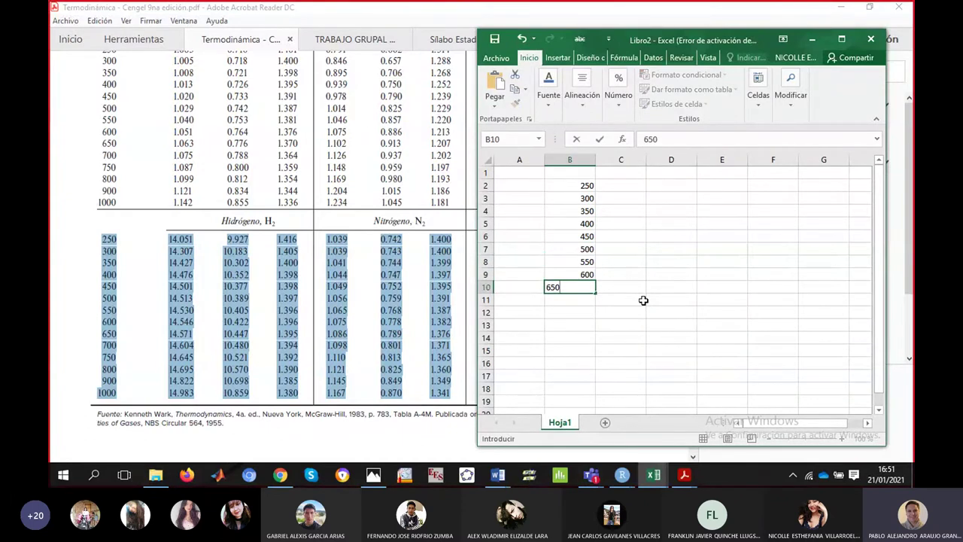
{"action": "key", "text": "Return"}
{"action": "type", "text": "700"}
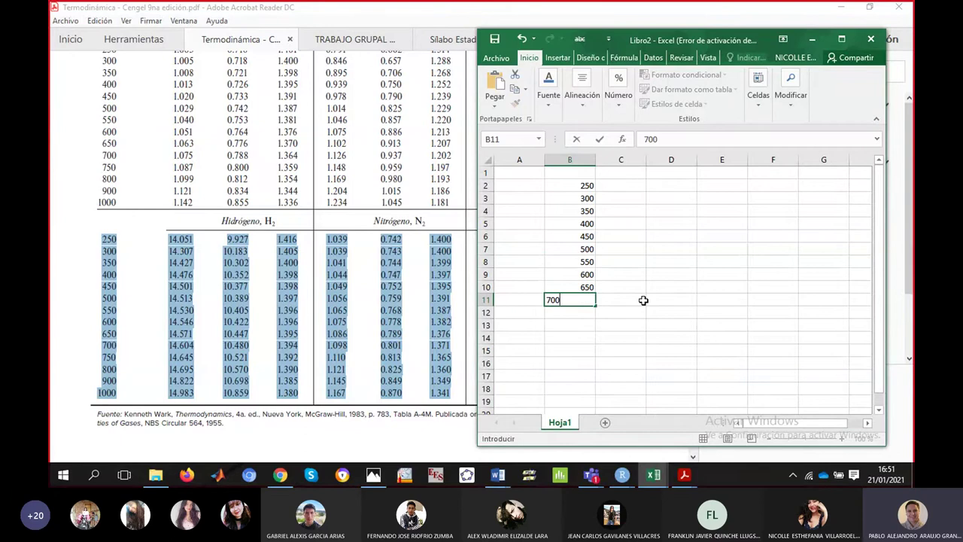
{"action": "key", "text": "Return"}
{"action": "type", "text": "750"}
{"action": "key", "text": "Return"}
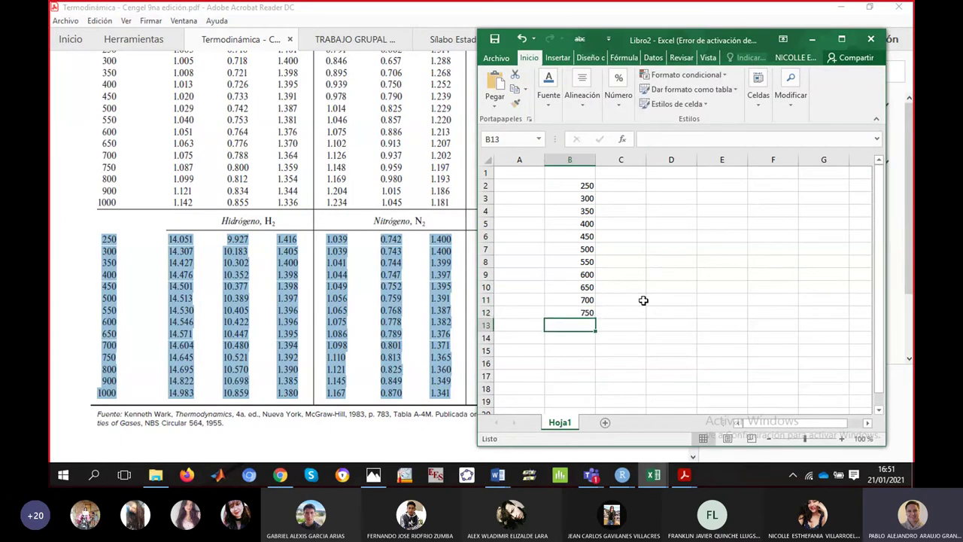
Complete the temperature column with 800, 900 and 1000 in cells B13 to B15
{"action": "type", "text": "800"}
{"action": "key", "text": "Return"}
{"action": "type", "text": "900"}
{"action": "key", "text": "Return"}
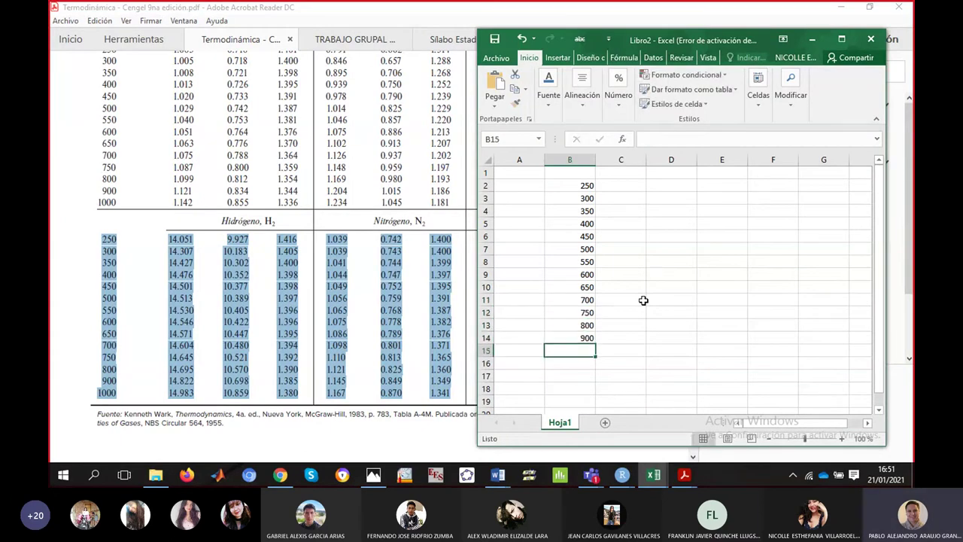
{"action": "type", "text": "1000"}
{"action": "key", "text": "Tab"}
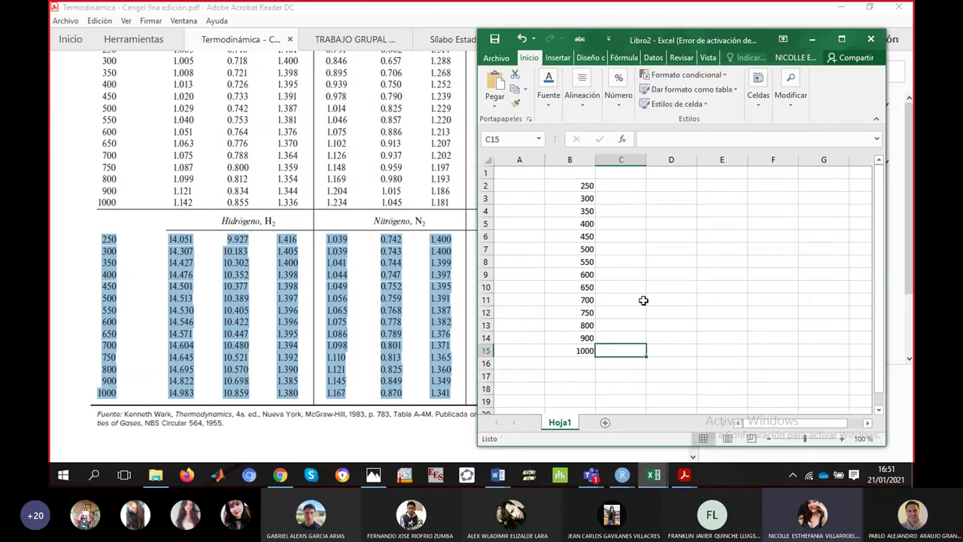
{"action": "left_click", "coordinate": [643, 300]}
{"action": "key", "text": "ctrl+Up"}
{"action": "key", "text": "Down"}
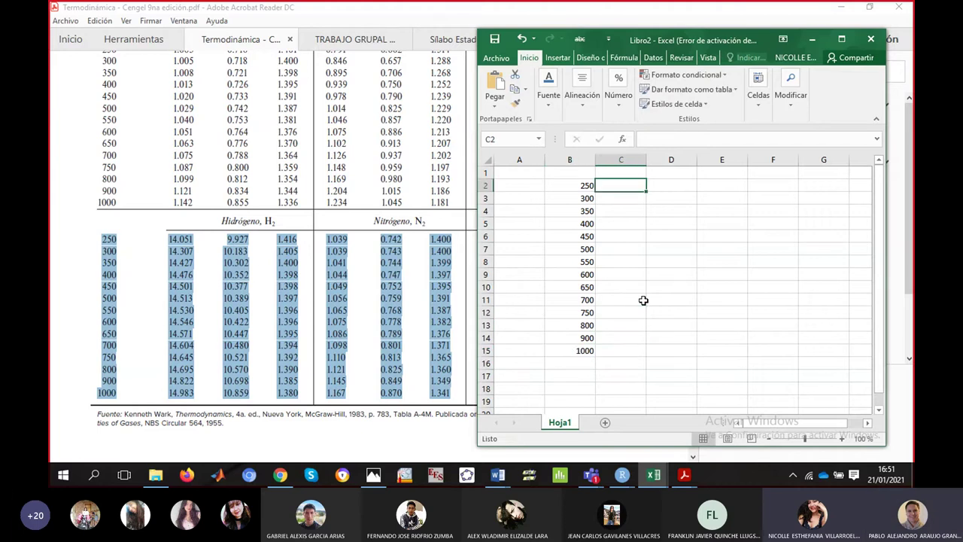
{"action": "type", "text": "0"}
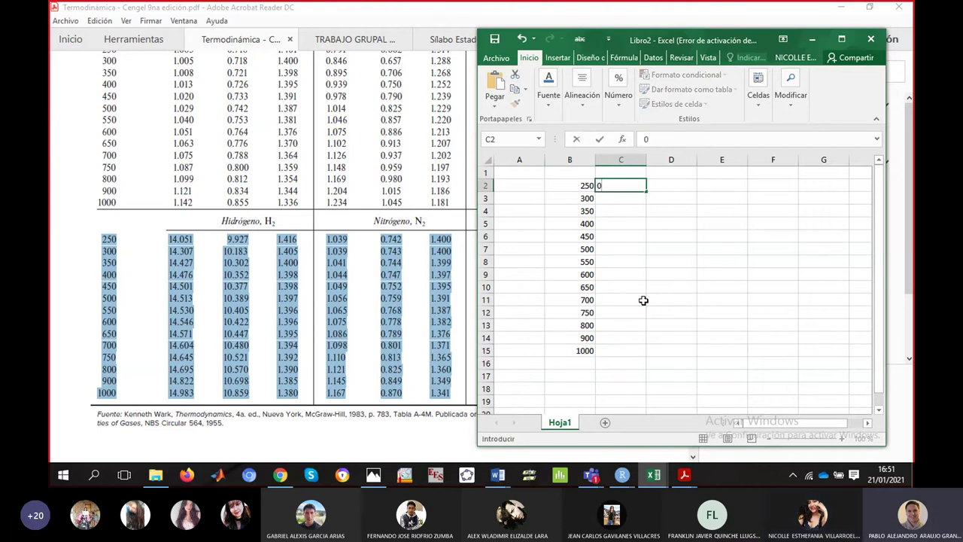
{"action": "key", "text": "BackSpace"}
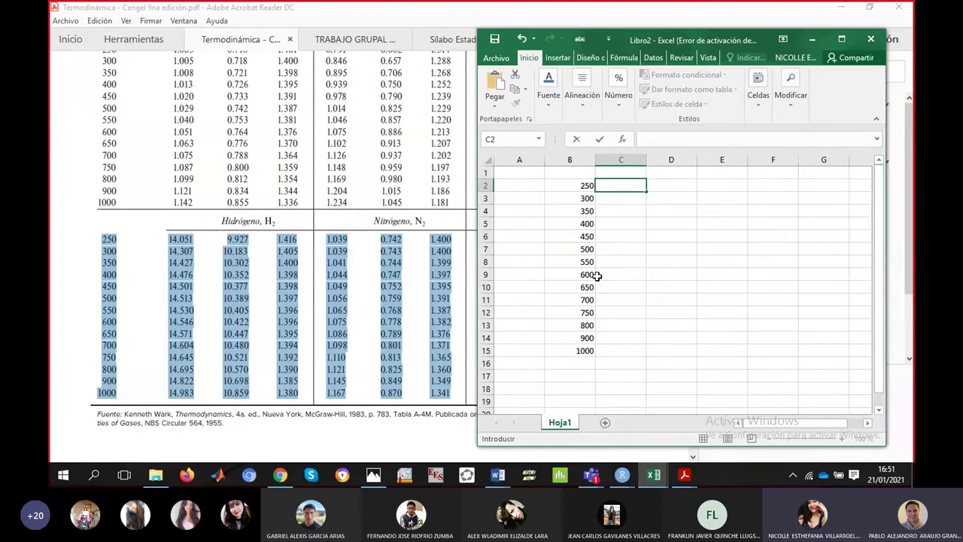
Move the temperature values from B2:B15 into column A, starting at A2
{"action": "left_click_drag", "start_coordinate": [587, 187], "coordinate": [584, 351]}
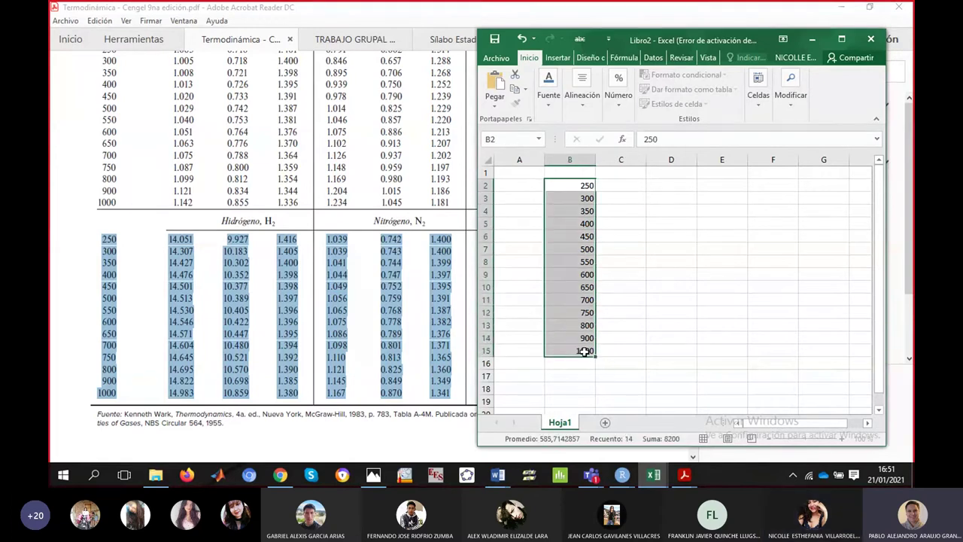
{"action": "key", "text": "ctrl+x"}
{"action": "left_click", "coordinate": [510, 188]}
{"action": "key", "text": "ctrl+v"}
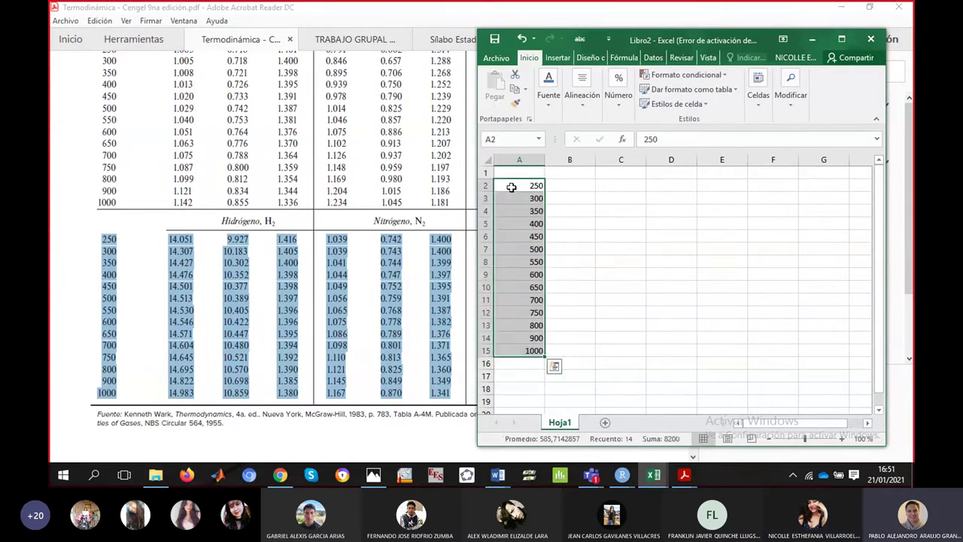
{"action": "left_click", "coordinate": [565, 185]}
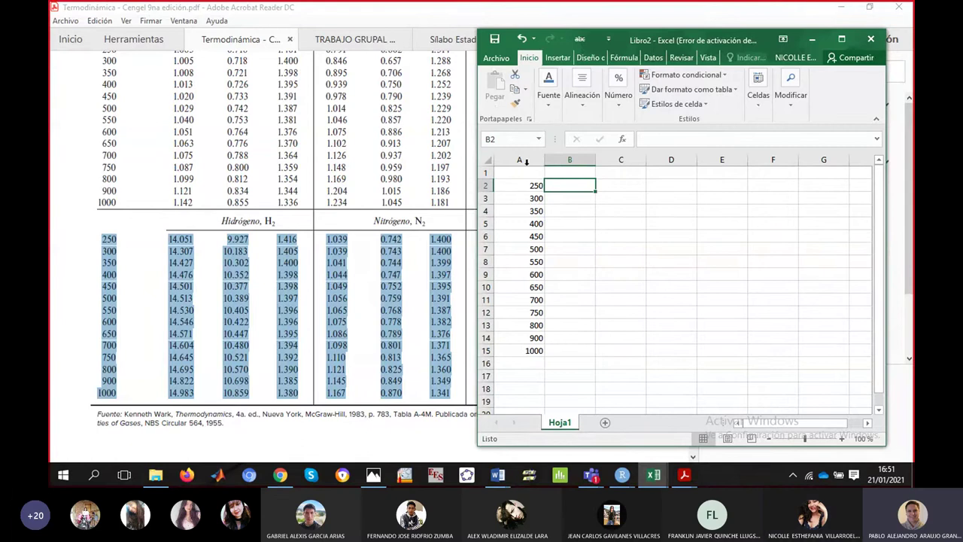
{"action": "left_click", "coordinate": [525, 161]}
{"action": "right_click", "coordinate": [526, 161]}
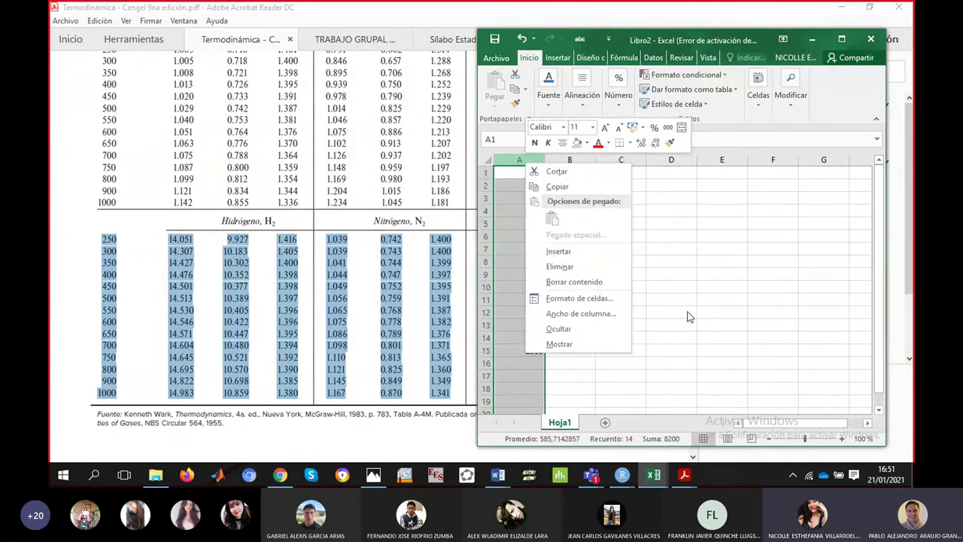
{"action": "left_click", "coordinate": [557, 187]}
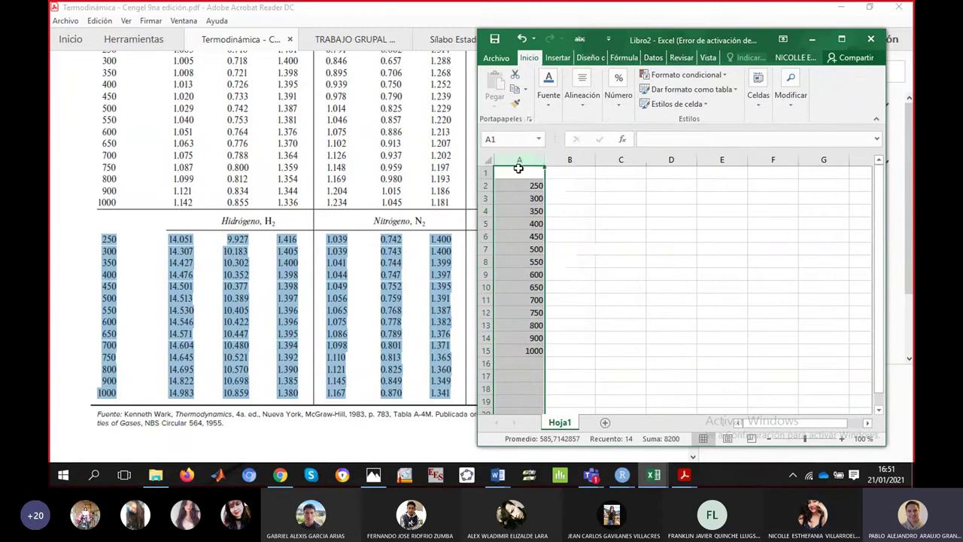
Label the columns with the headers T in A1 and Cv in B1
{"action": "left_click", "coordinate": [518, 170]}
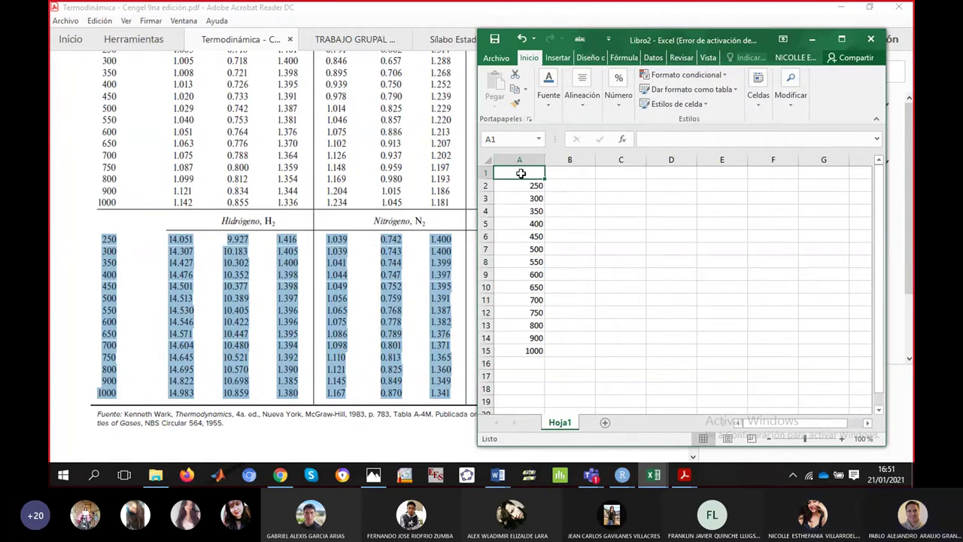
{"action": "type", "text": "T"}
{"action": "key", "text": "Tab"}
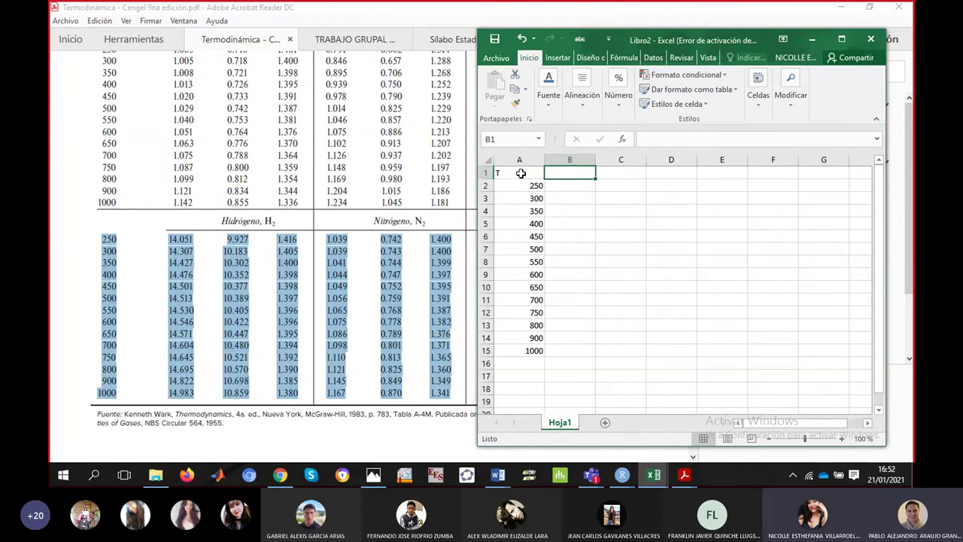
{"action": "type", "text": "Cv"}
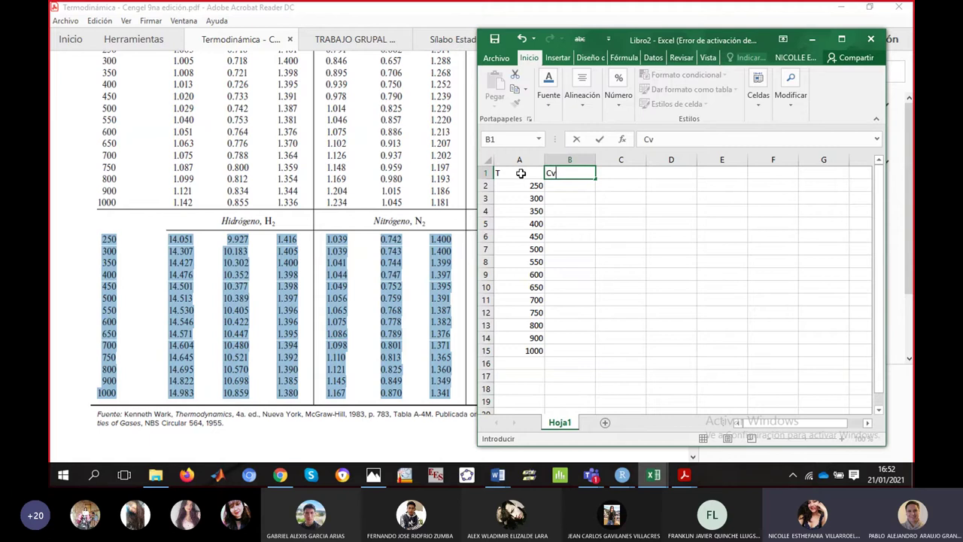
{"action": "key", "text": "Return"}
Enter the nitrogen Cv values 0,742, 0,743, 0,744 and 0,747 in cells B2 to B5
{"action": "type", "text": "0."}
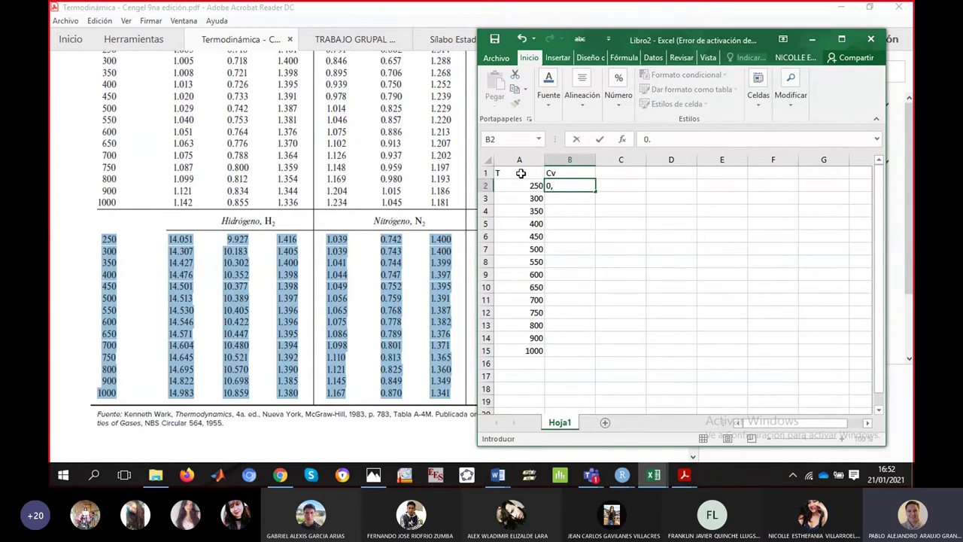
{"action": "type", "text": "742"}
{"action": "key", "text": "Return"}
{"action": "type", "text": "0"}
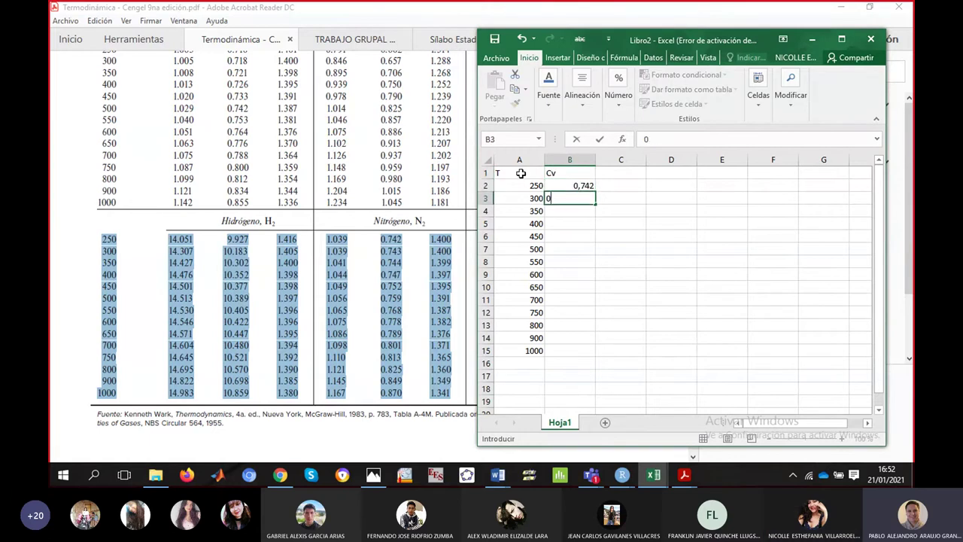
{"action": "type", "text": ",743"}
{"action": "key", "text": "Return"}
{"action": "type", "text": "0,"}
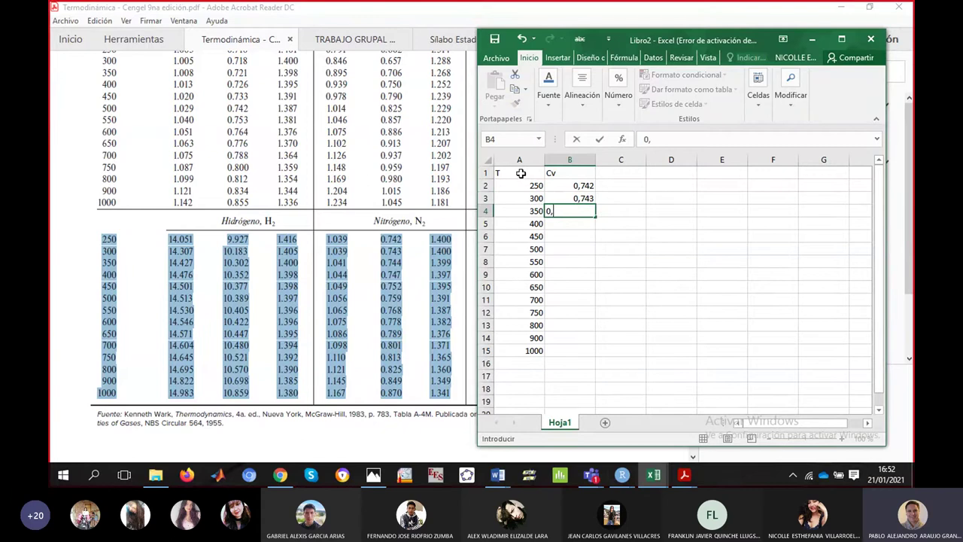
{"action": "type", "text": "744"}
{"action": "key", "text": "Return"}
{"action": "type", "text": "0,"}
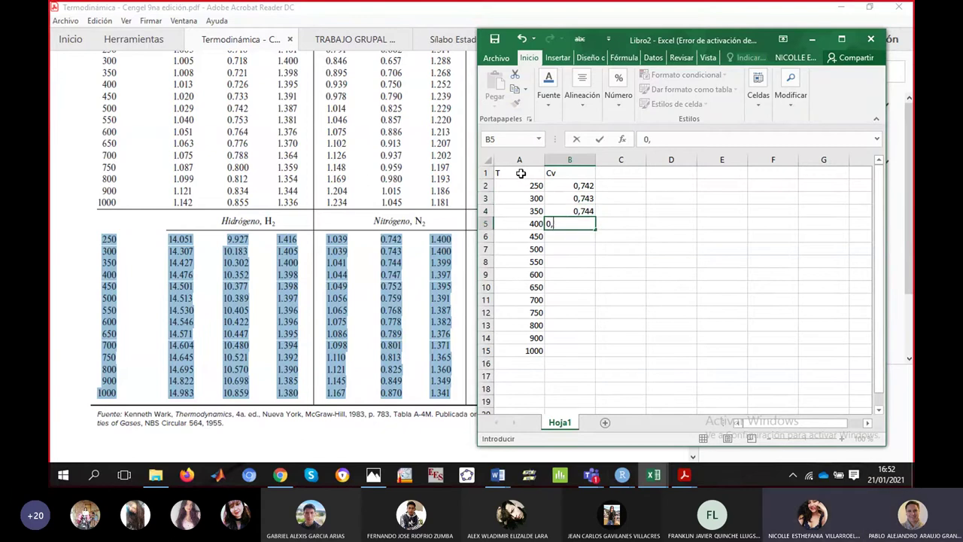
{"action": "type", "text": "747"}
{"action": "key", "text": "Return"}
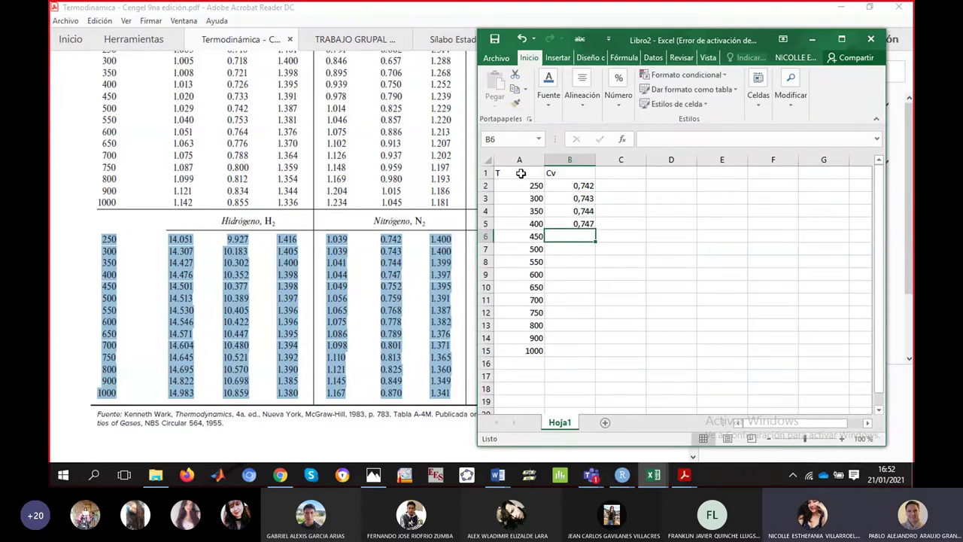
Continue the Cv column with 0,752, 0,759 and 0,768 in cells B6 to B8
{"action": "type", "text": "0,"}
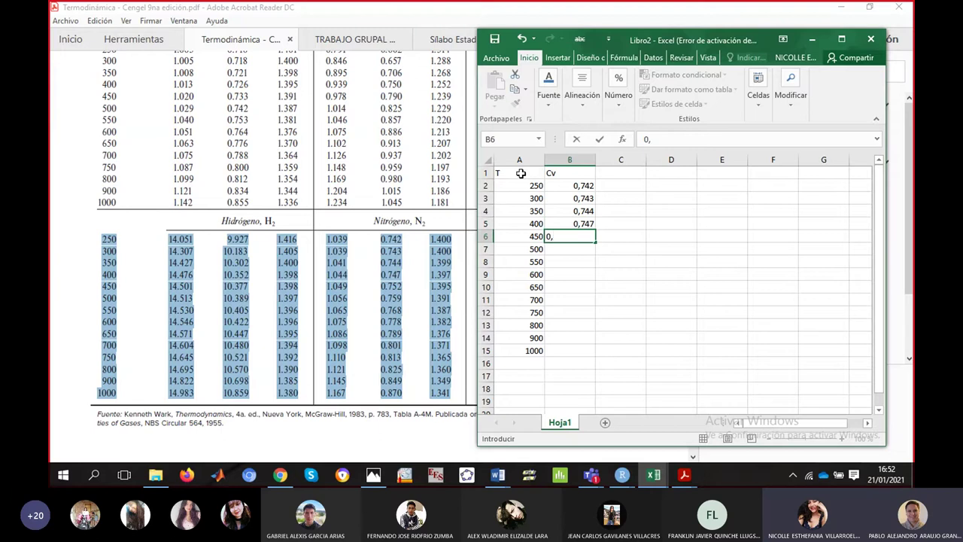
{"action": "type", "text": "752"}
{"action": "key", "text": "Return"}
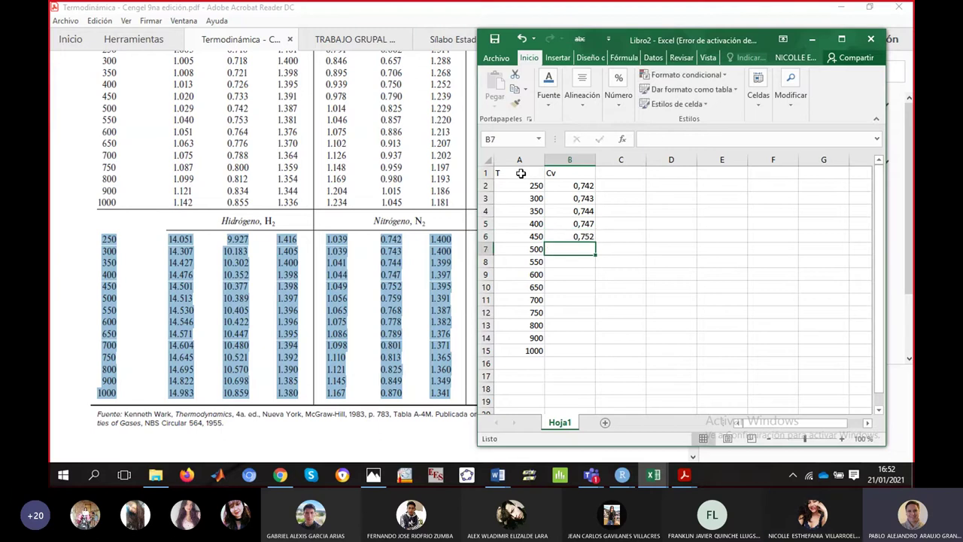
{"action": "type", "text": "0,759"}
{"action": "key", "text": "ctrl+Return"}
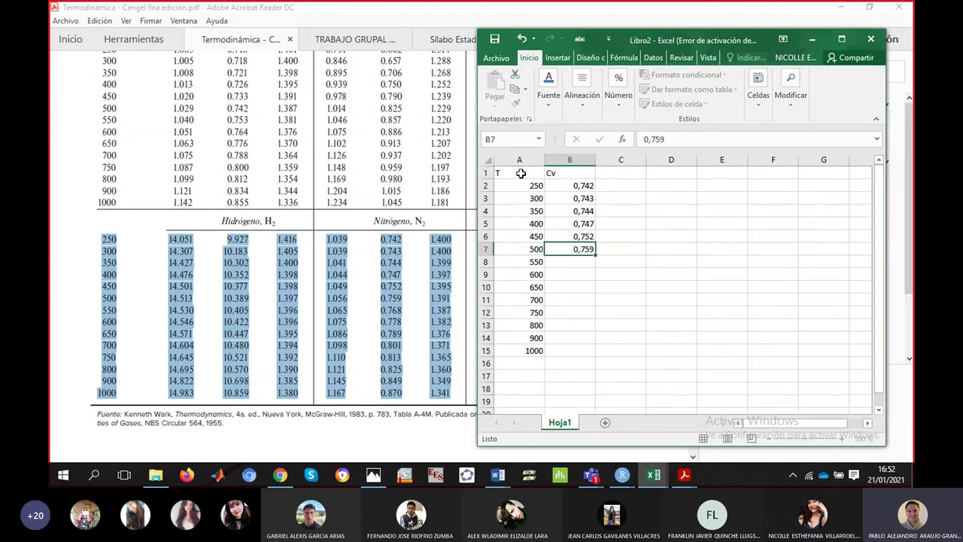
{"action": "key", "text": "Return"}
{"action": "type", "text": "0,"}
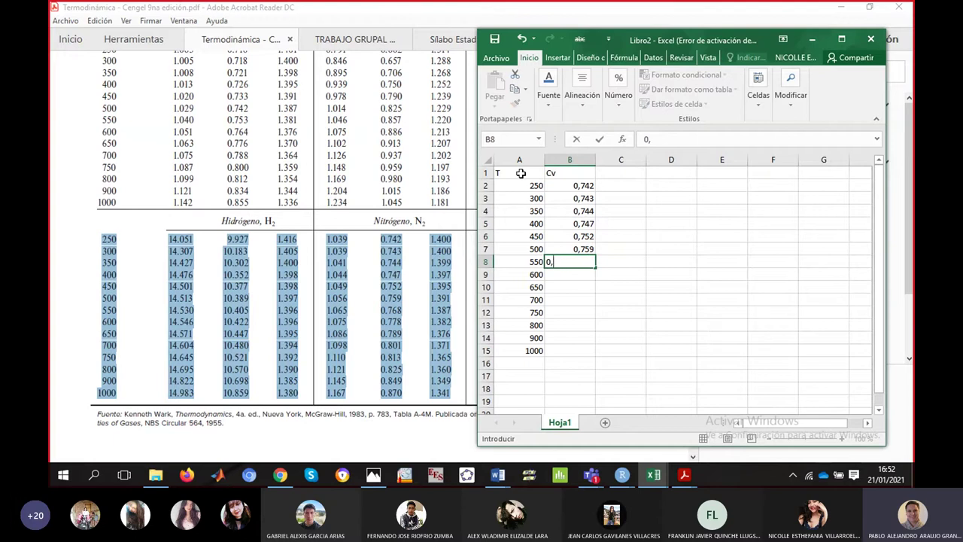
{"action": "type", "text": "768"}
{"action": "key", "text": "ctrl+Return"}
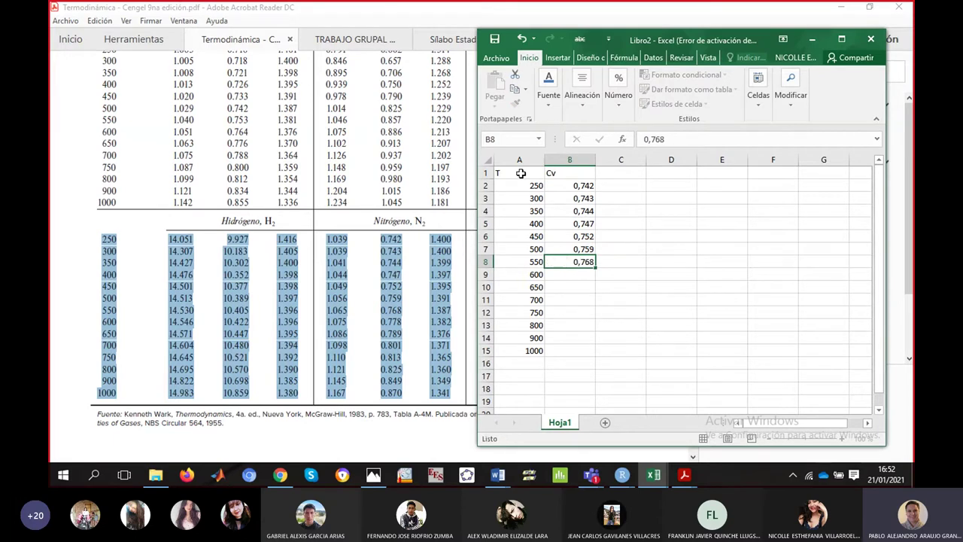
Enter the nitrogen Cv values 0,778, 0,789 and 0,801 in cells B9 to B11
{"action": "key", "text": "Return"}
{"action": "type", "text": "0,778"}
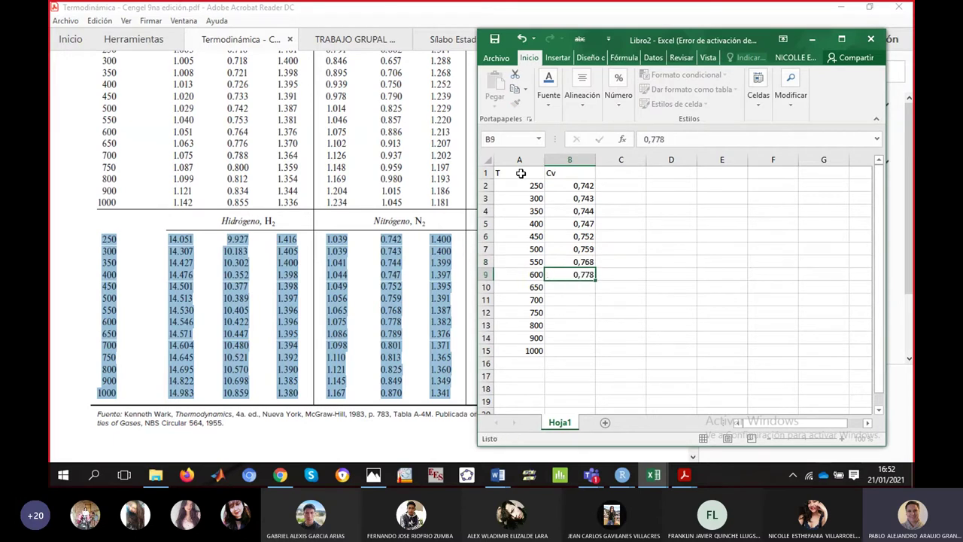
{"action": "key", "text": "Return"}
{"action": "type", "text": "0,789"}
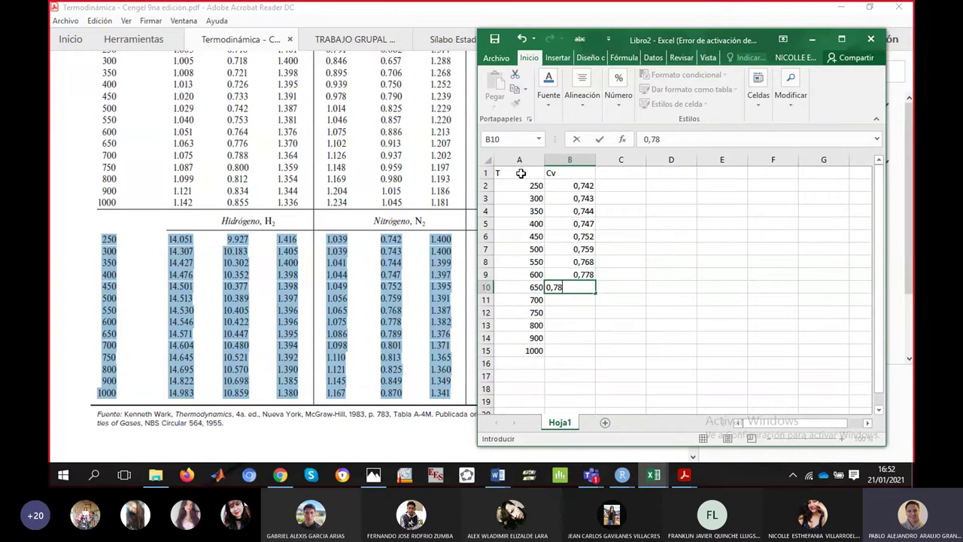
{"action": "key", "text": "Return"}
{"action": "type", "text": "0,801"}
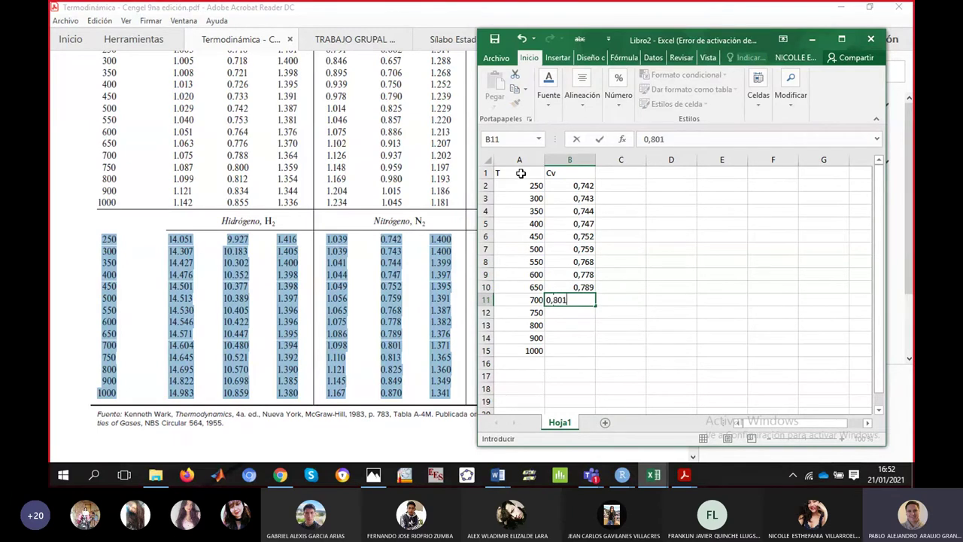
{"action": "key", "text": "Return"}
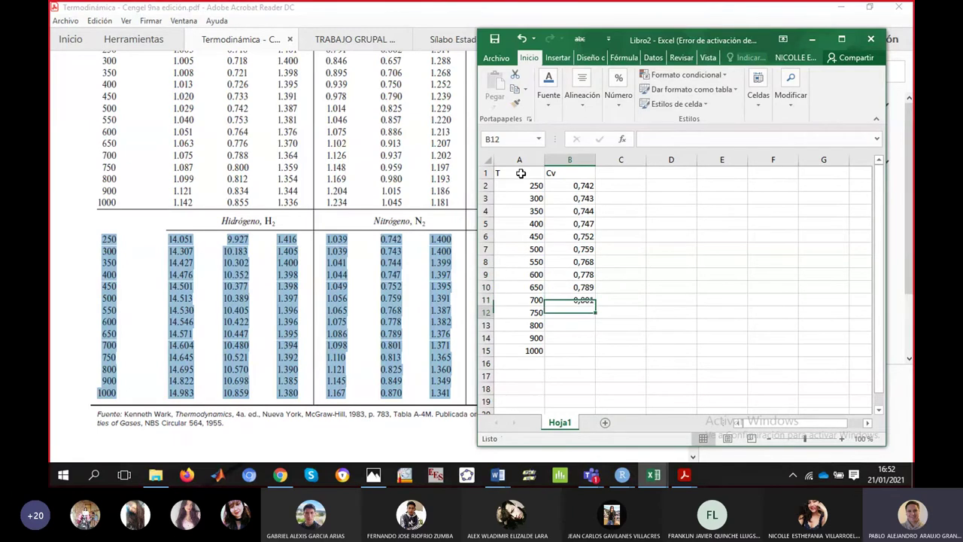
Complete the Cv column with 0,813, 0,825, 0,849 and 0,870 in cells B12 to B15
{"action": "type", "text": "0,813"}
{"action": "key", "text": "Return"}
{"action": "type", "text": "0,8"}
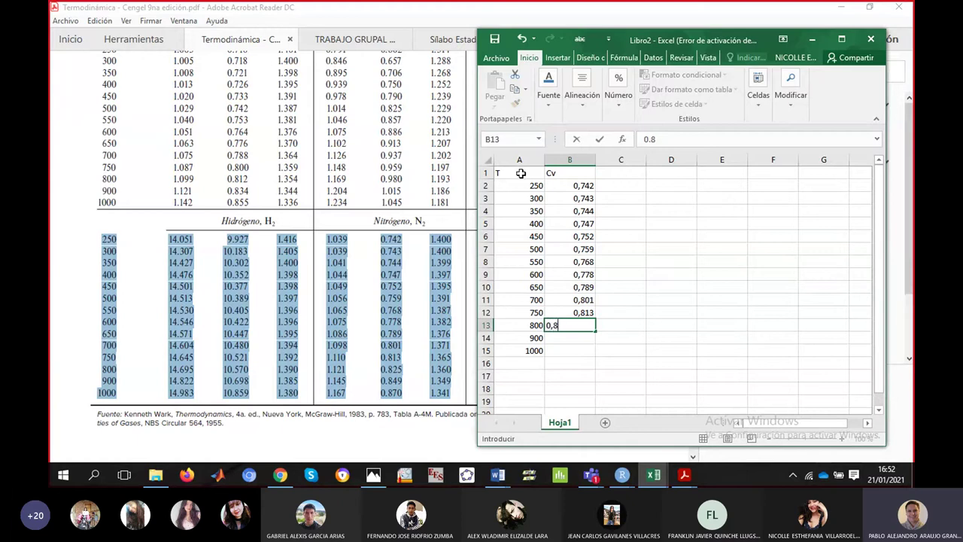
{"action": "type", "text": "25"}
{"action": "key", "text": "Return"}
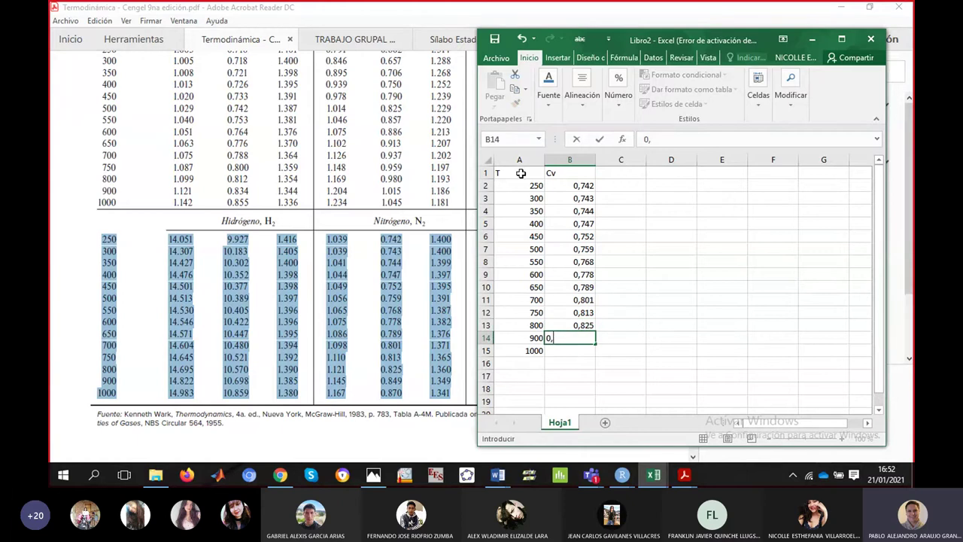
{"action": "type", "text": "849"}
{"action": "key", "text": "Return"}
{"action": "type", "text": "0,870"}
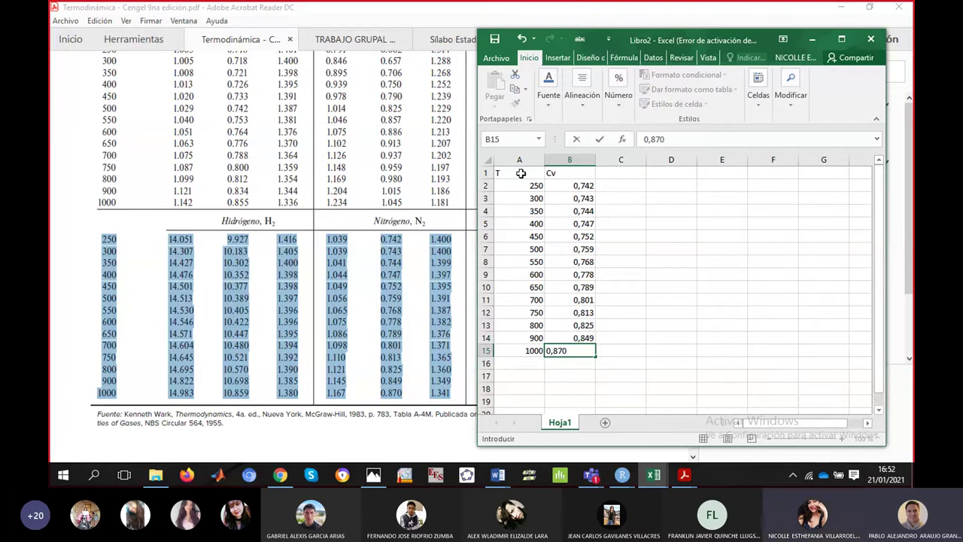
{"action": "key", "text": "Tab"}
{"action": "key", "text": "Up"}
{"action": "key", "text": "Left"}
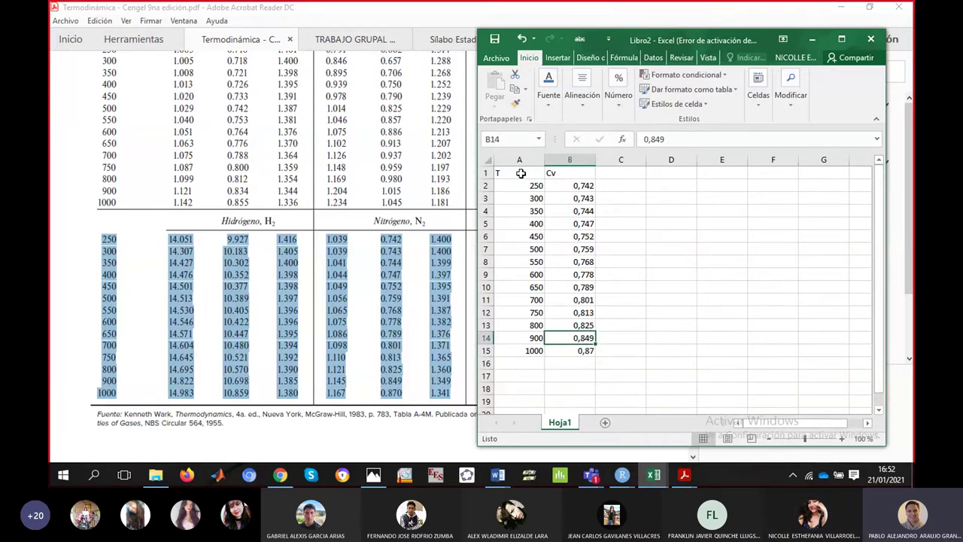
Start saving the workbook under a new name in the Ejercicios básicos folder inside Documentos
{"action": "left_click", "coordinate": [841, 39]}
{"action": "left_click", "coordinate": [76, 34]}
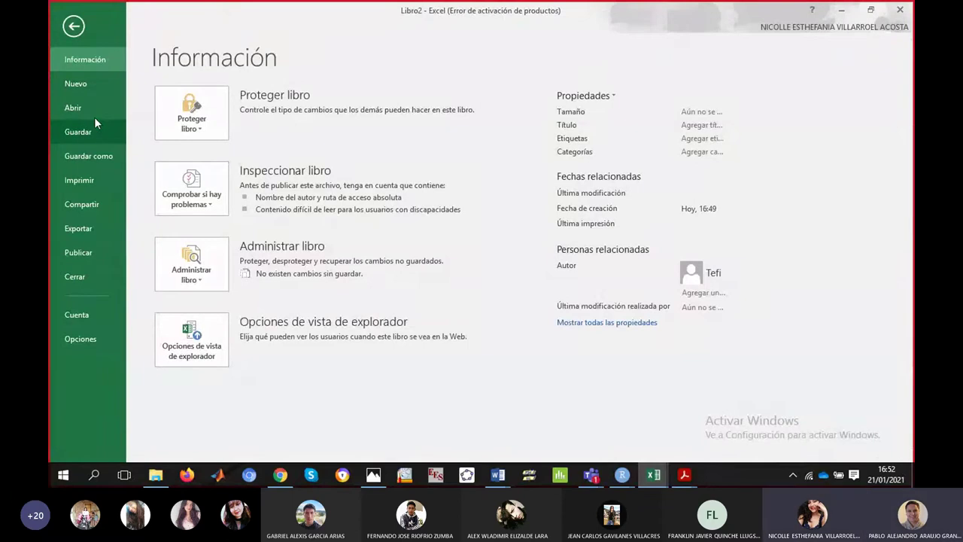
{"action": "left_click", "coordinate": [97, 161]}
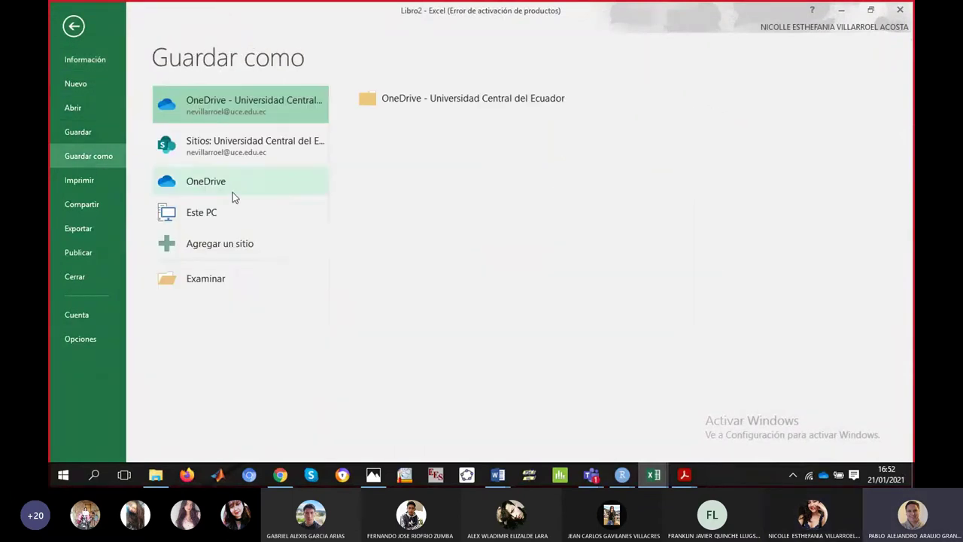
{"action": "left_click", "coordinate": [241, 277]}
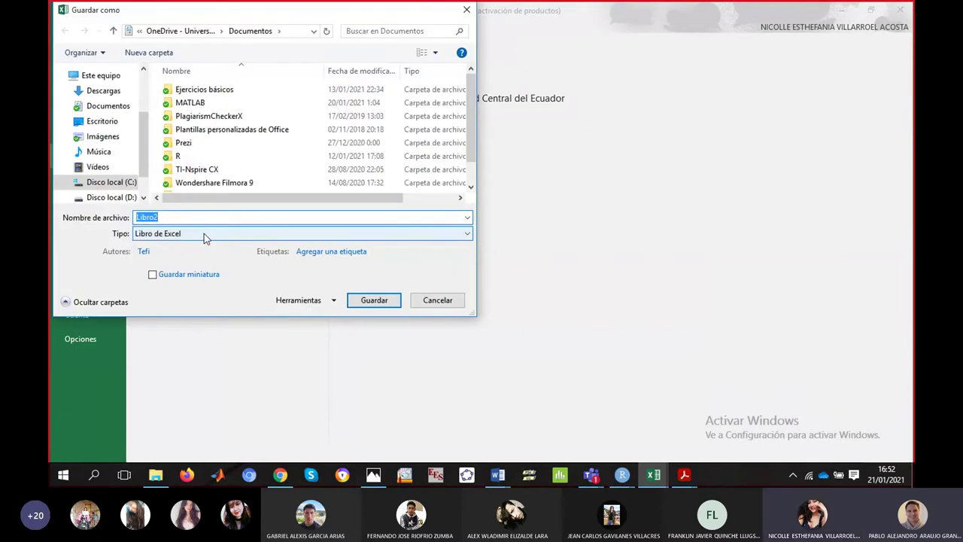
{"action": "double_click", "coordinate": [210, 89]}
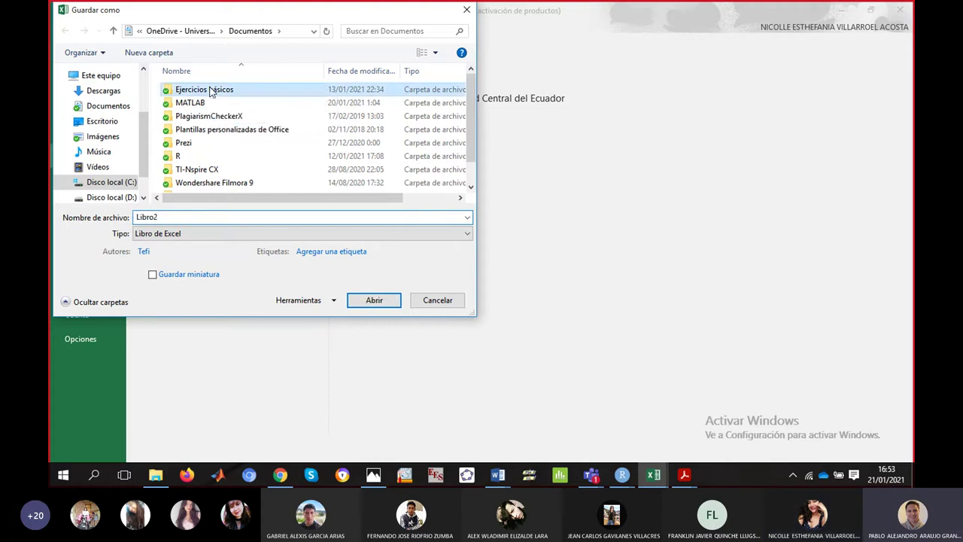
Save the workbook as Cv nitrogeno in CSV (delimitado por comas) format, keeping that format despite lost features
{"action": "left_click", "coordinate": [198, 236]}
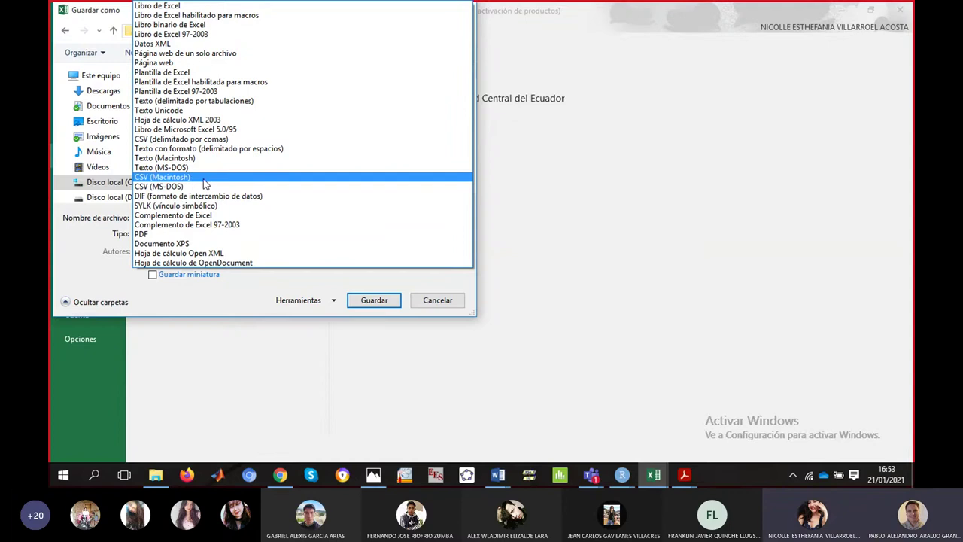
{"action": "left_click", "coordinate": [191, 141]}
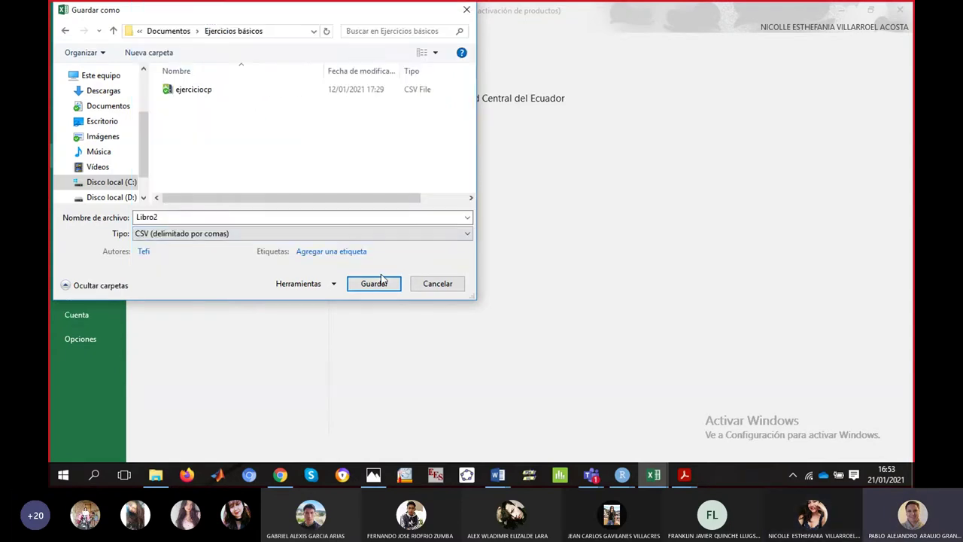
{"action": "double_click", "coordinate": [248, 217]}
{"action": "type", "text": "Cv"}
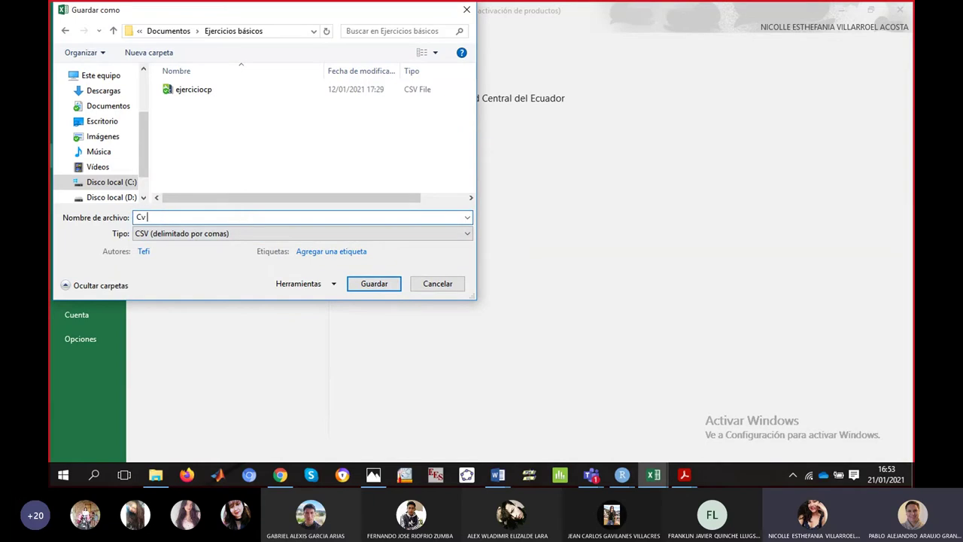
{"action": "type", "text": " nitrogeno"}
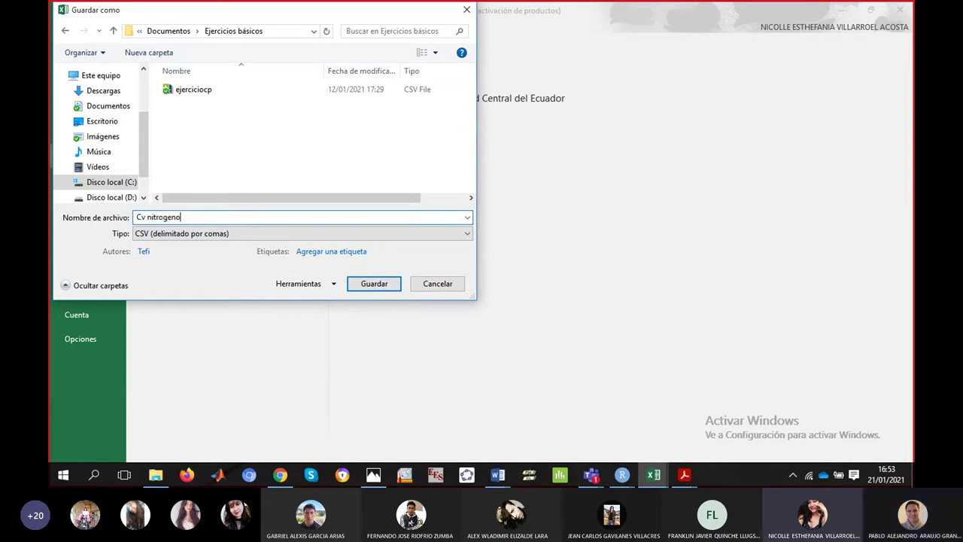
{"action": "left_click", "coordinate": [358, 284]}
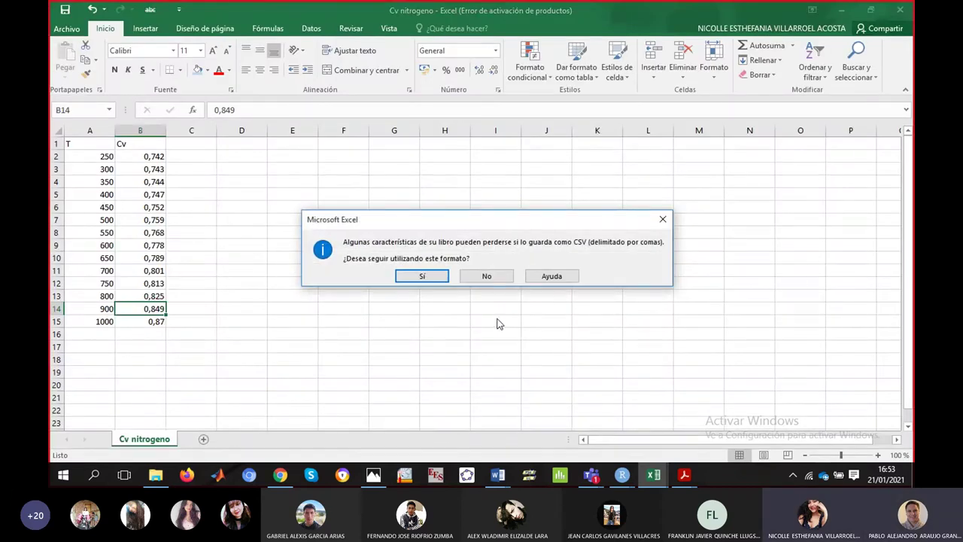
{"action": "left_click", "coordinate": [431, 280]}
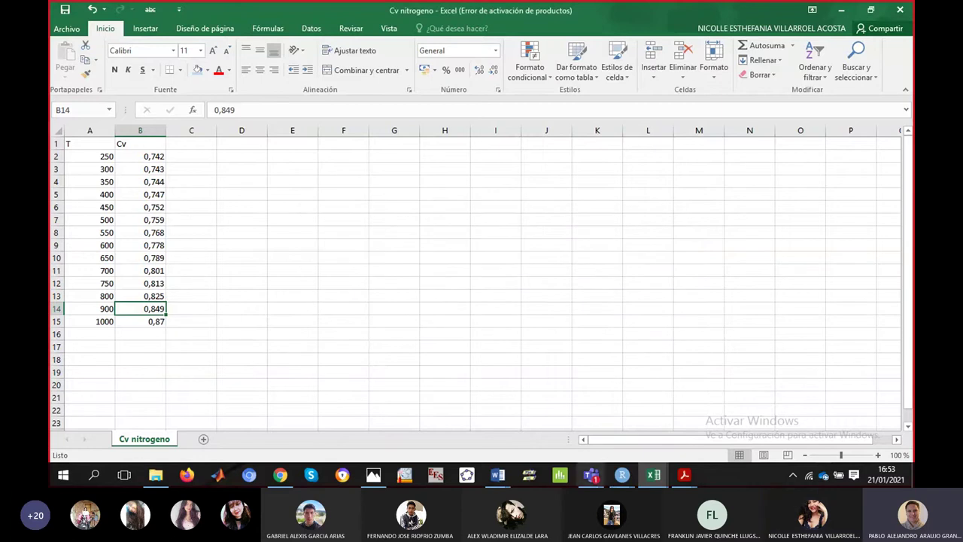
Open a new RStudio window, maximize it and expand the console pane
{"action": "right_click", "coordinate": [621, 480]}
{"action": "left_click", "coordinate": [580, 410]}
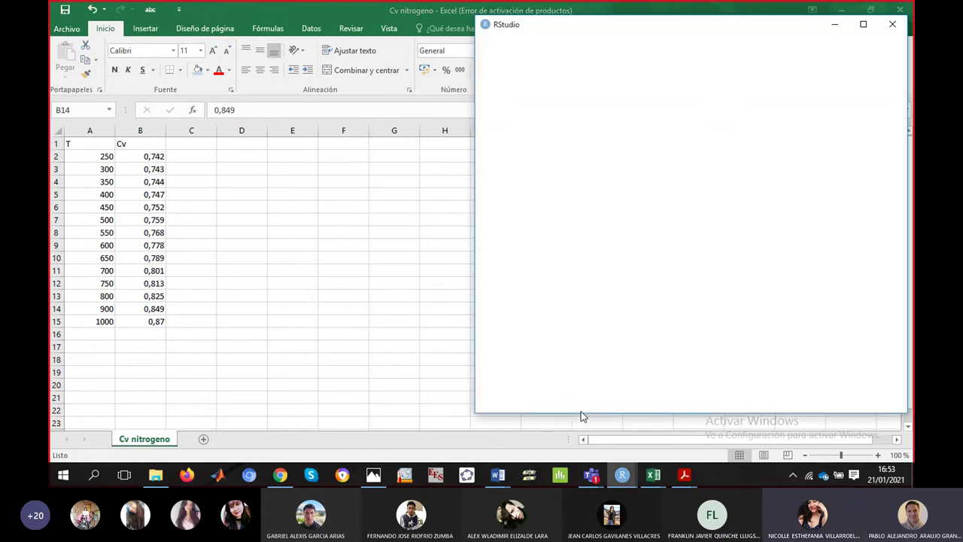
{"action": "left_click", "coordinate": [862, 24]}
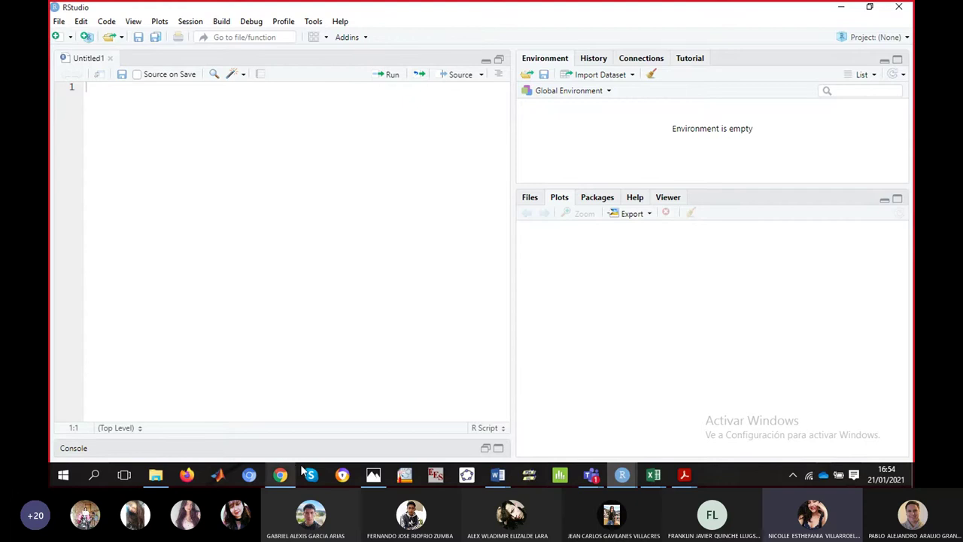
{"action": "left_click", "coordinate": [499, 449]}
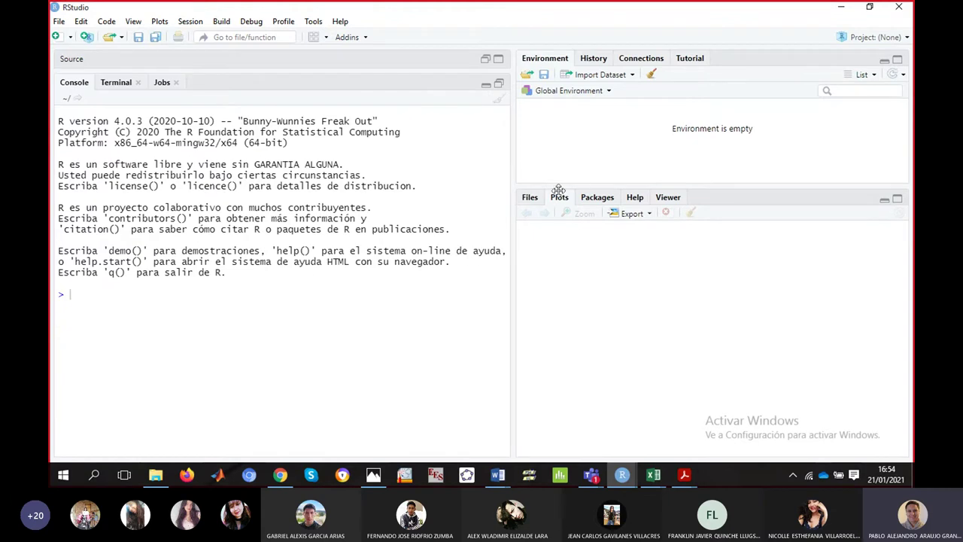
Browse the home files to the Ejercicios básicos folder and set it as the working directory
{"action": "left_click", "coordinate": [529, 199]}
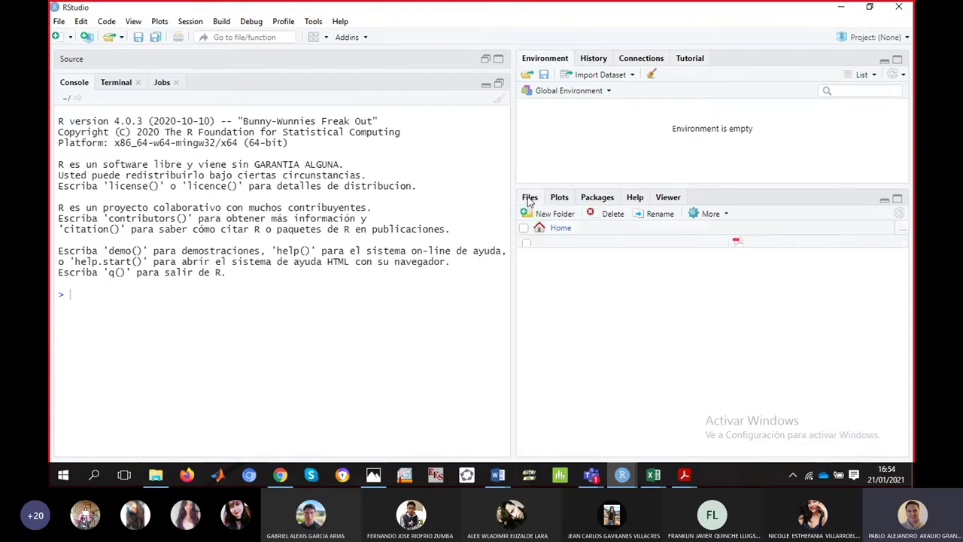
{"action": "left_click_drag", "start_coordinate": [906, 321], "coordinate": [904, 440]}
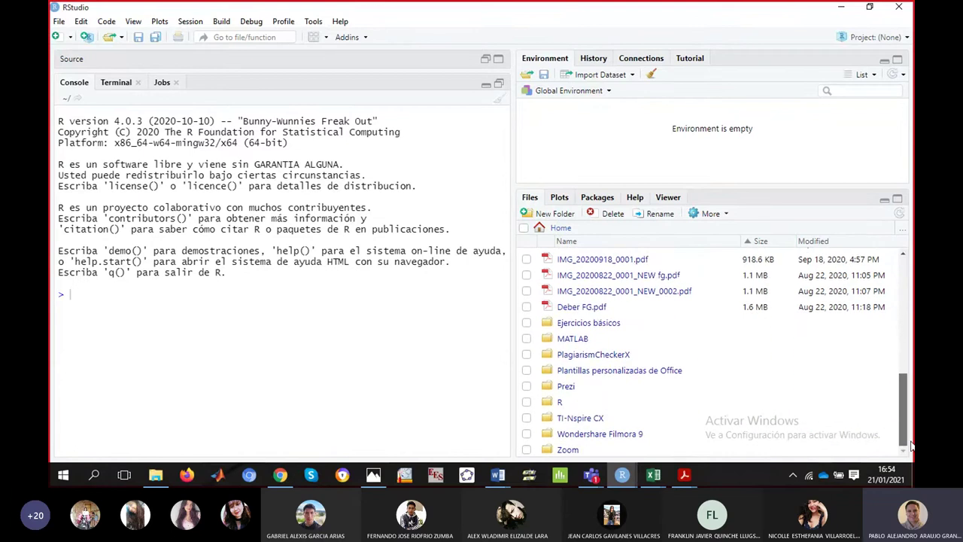
{"action": "left_click", "coordinate": [616, 323]}
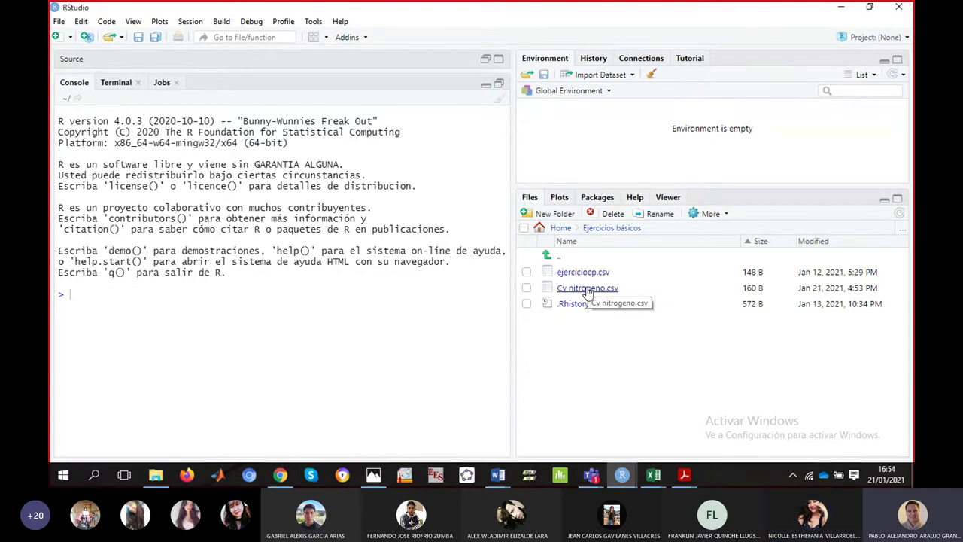
{"action": "left_click", "coordinate": [726, 215]}
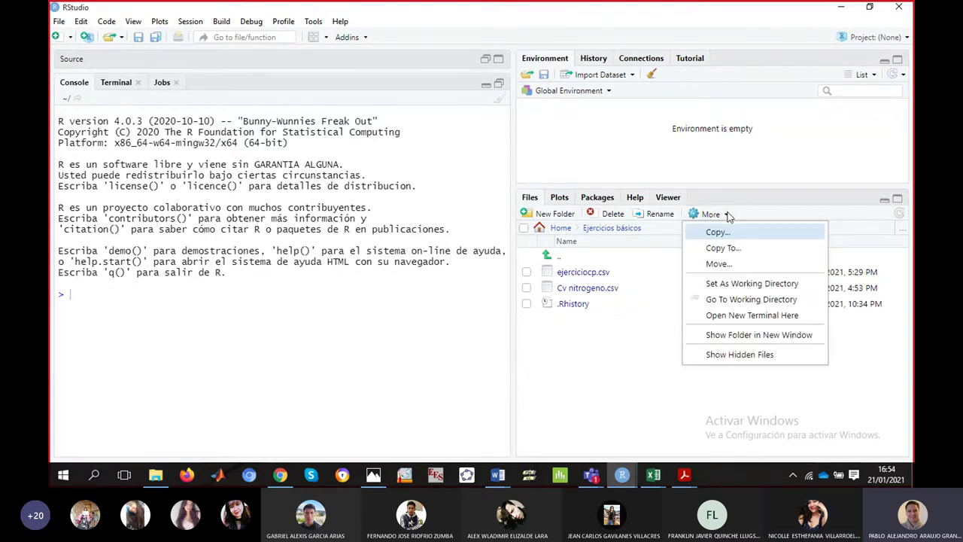
{"action": "left_click", "coordinate": [752, 284]}
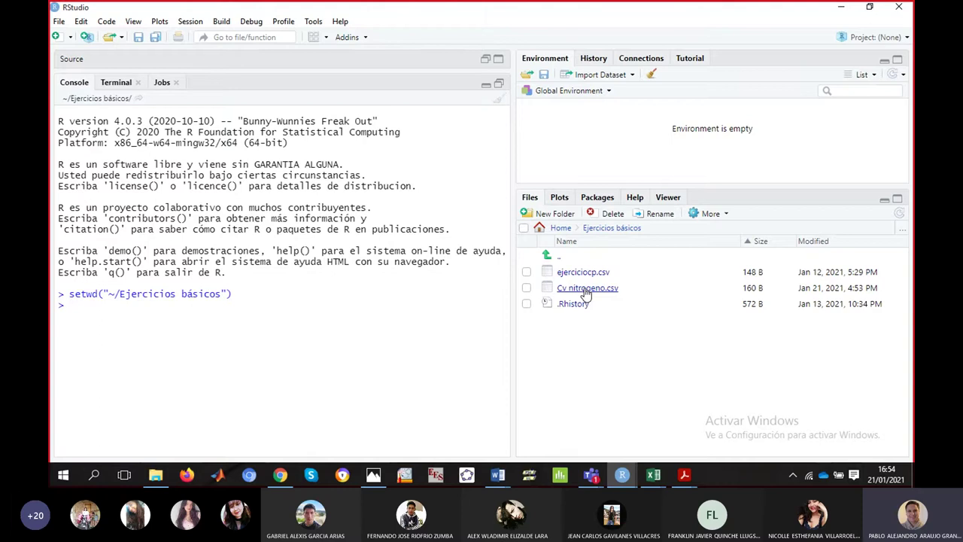
Start importing a dataset from Excel and install the required readxl package
{"action": "left_click", "coordinate": [60, 23]}
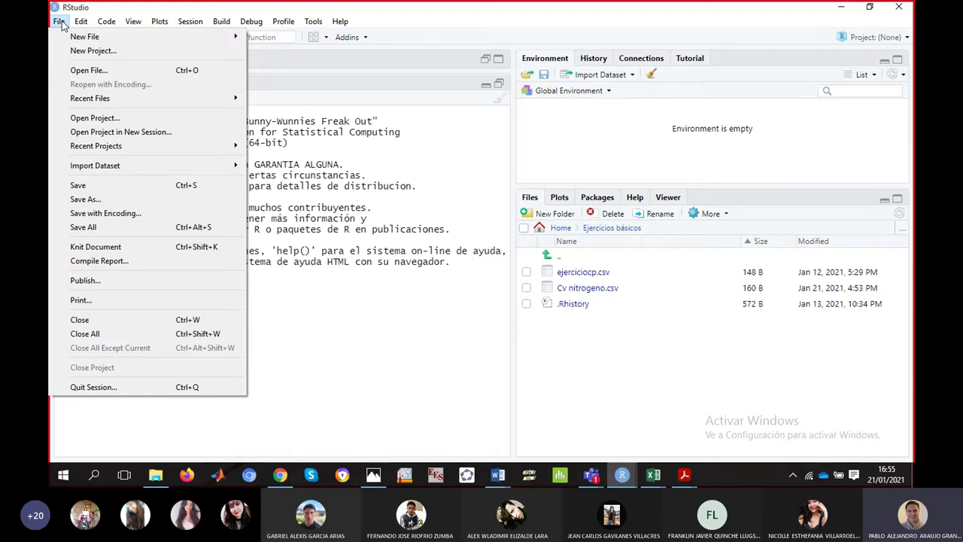
{"action": "mouse_move", "coordinate": [224, 166]}
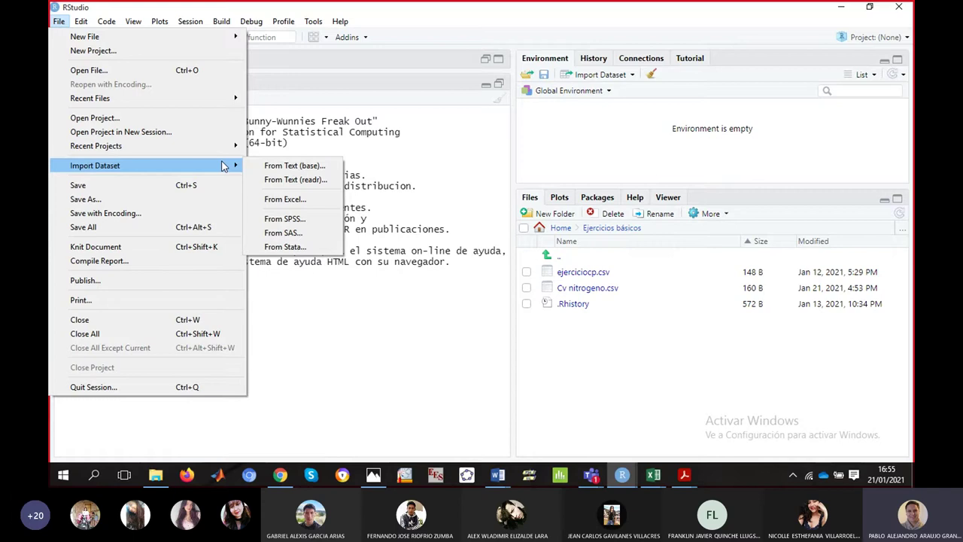
{"action": "left_click", "coordinate": [306, 200]}
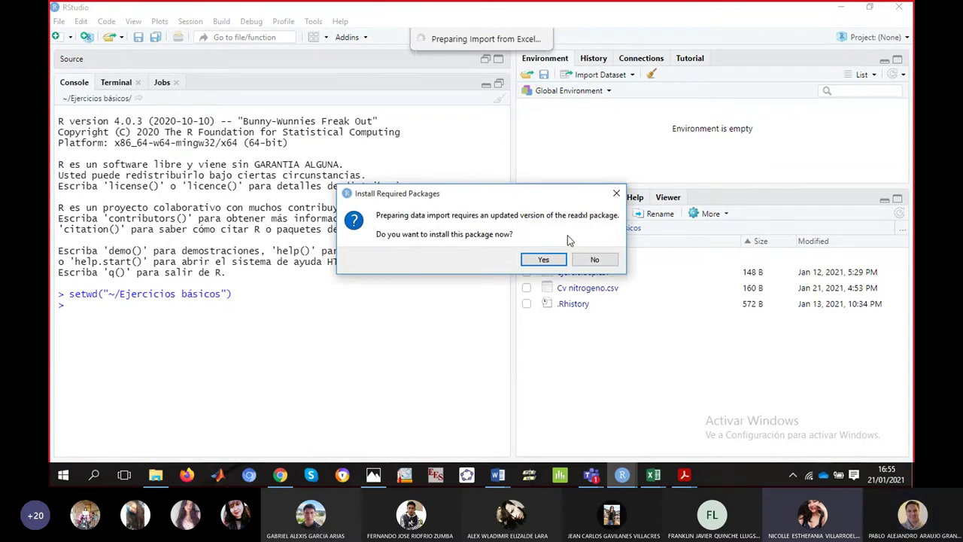
{"action": "left_click", "coordinate": [547, 260]}
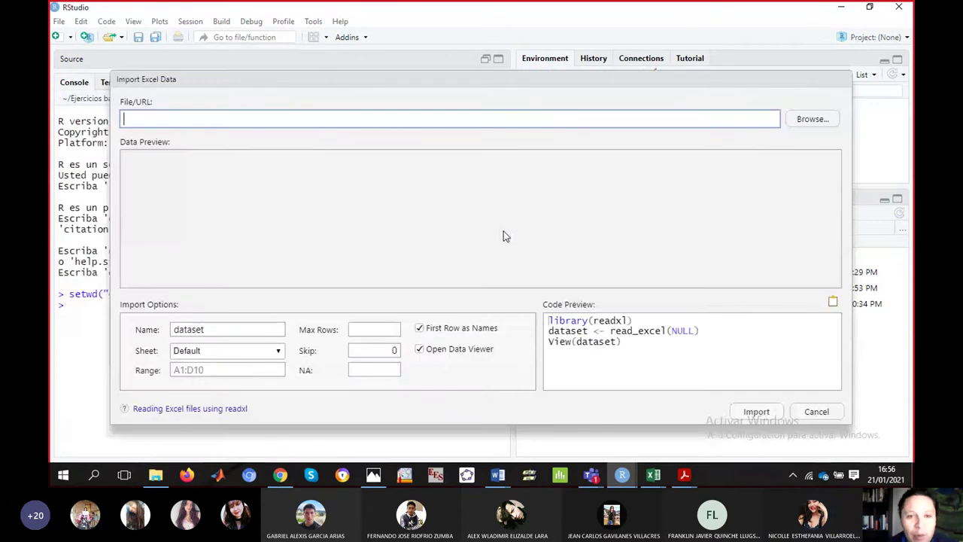
Try to import the Cv nitrogeno CSV file from Ejercicios básicos as Excel data
{"action": "left_click", "coordinate": [816, 120]}
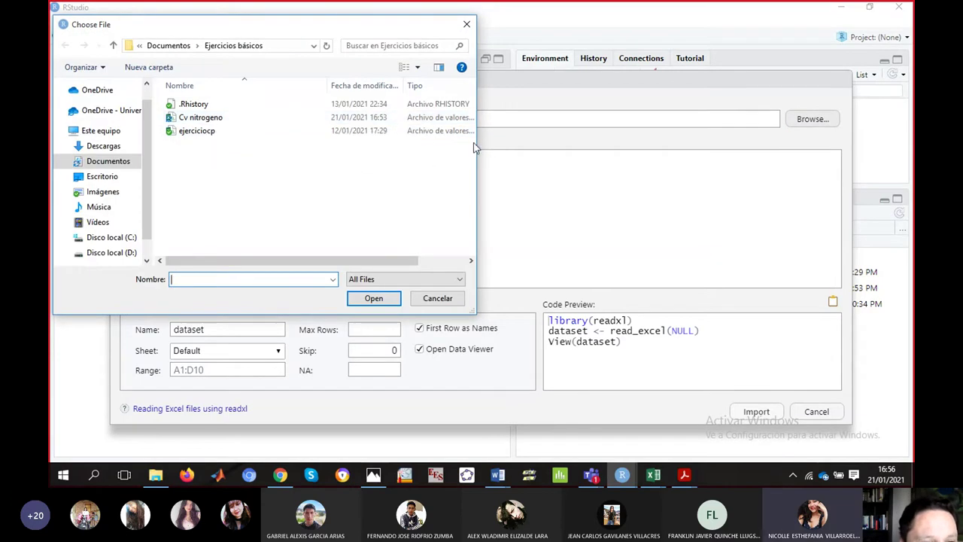
{"action": "left_click_drag", "start_coordinate": [477, 139], "coordinate": [556, 140]}
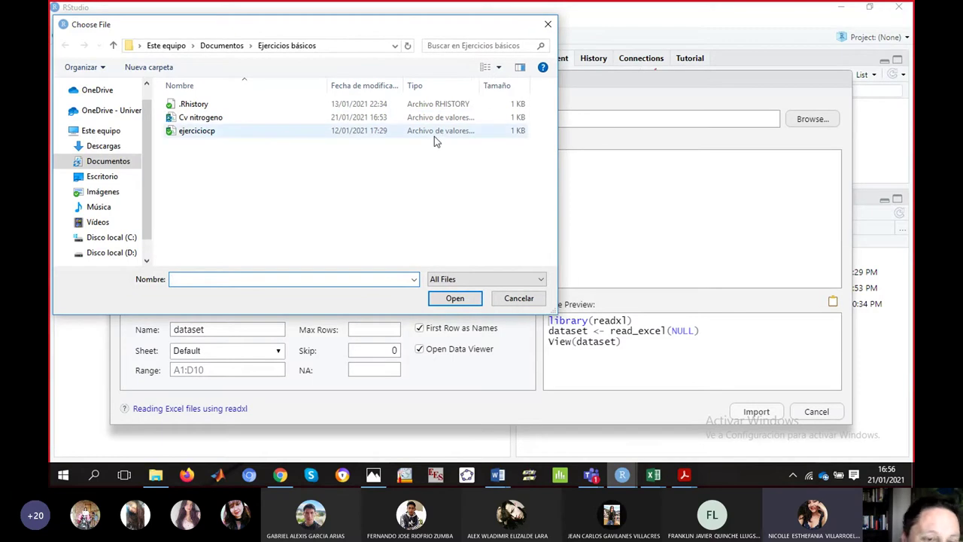
{"action": "left_click", "coordinate": [338, 118]}
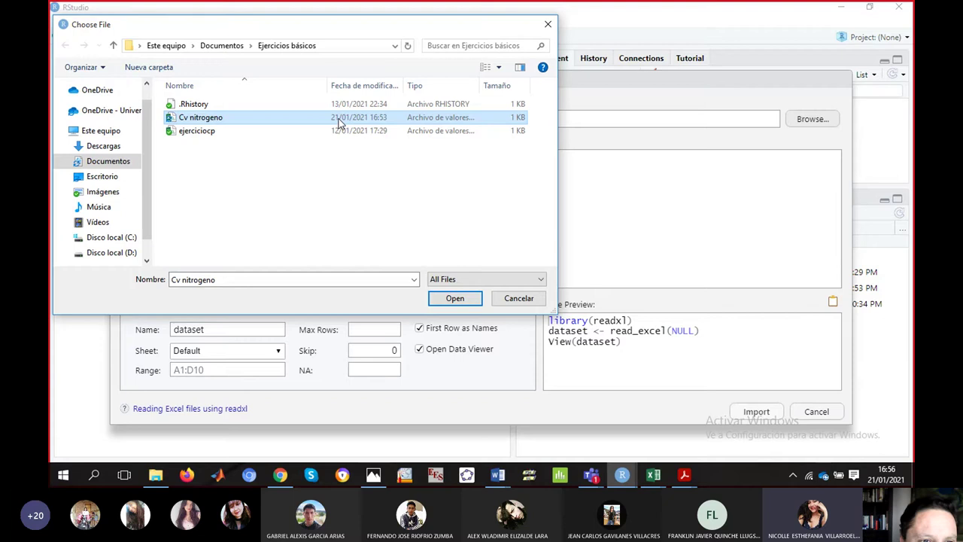
{"action": "left_click", "coordinate": [460, 299]}
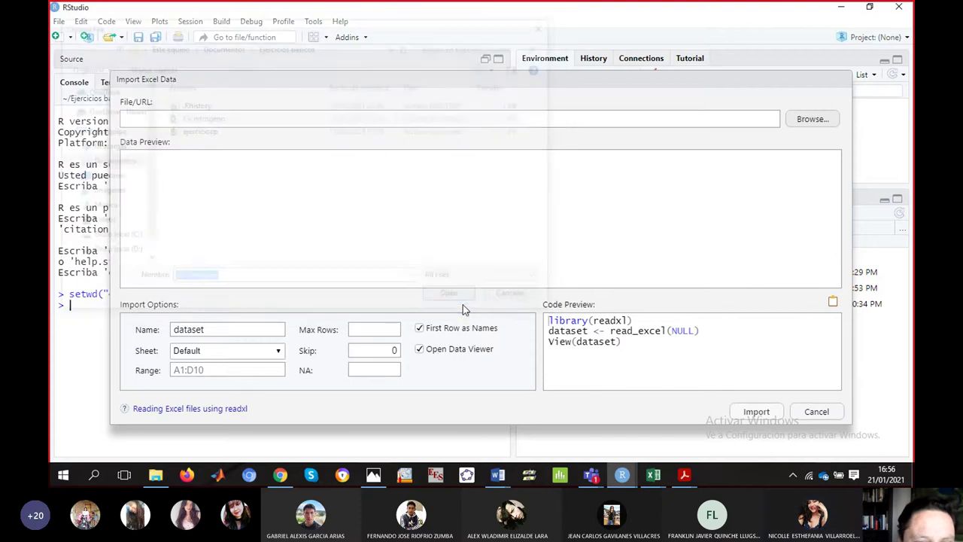
{"action": "left_click", "coordinate": [756, 413]}
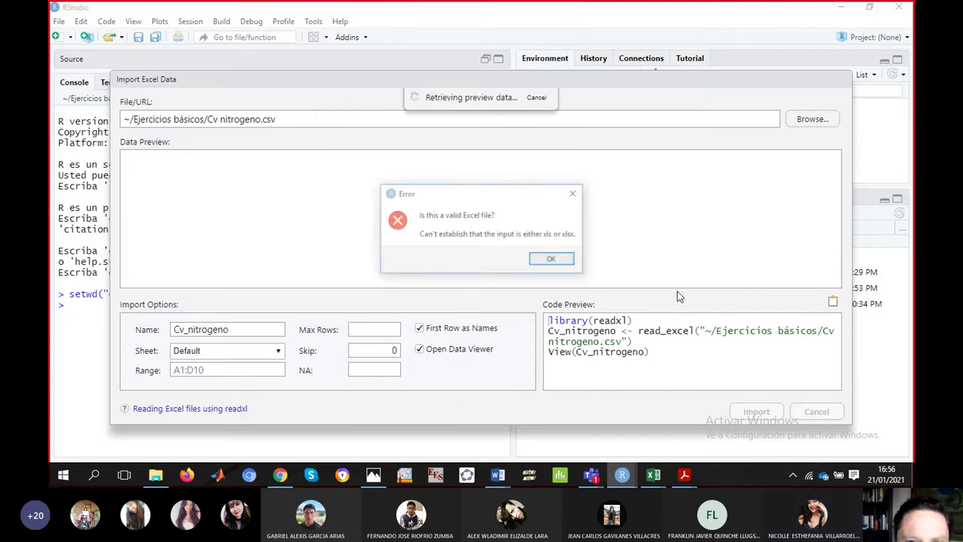
{"action": "left_click", "coordinate": [563, 264]}
Switch to Excel and save the Cv nitrogeno file as a Libro de Excel workbook in Ejercicios básicos
{"action": "mouse_move", "coordinate": [651, 483]}
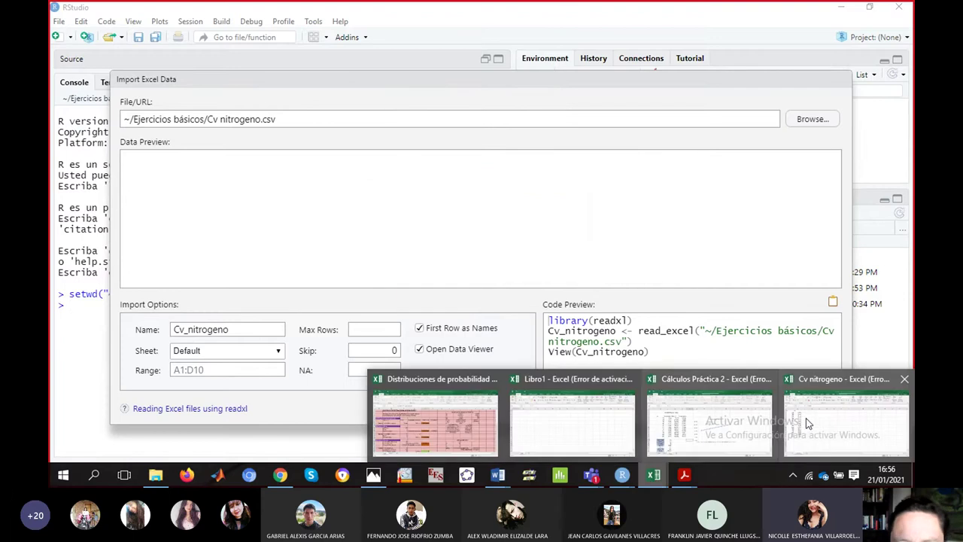
{"action": "left_click", "coordinate": [686, 418]}
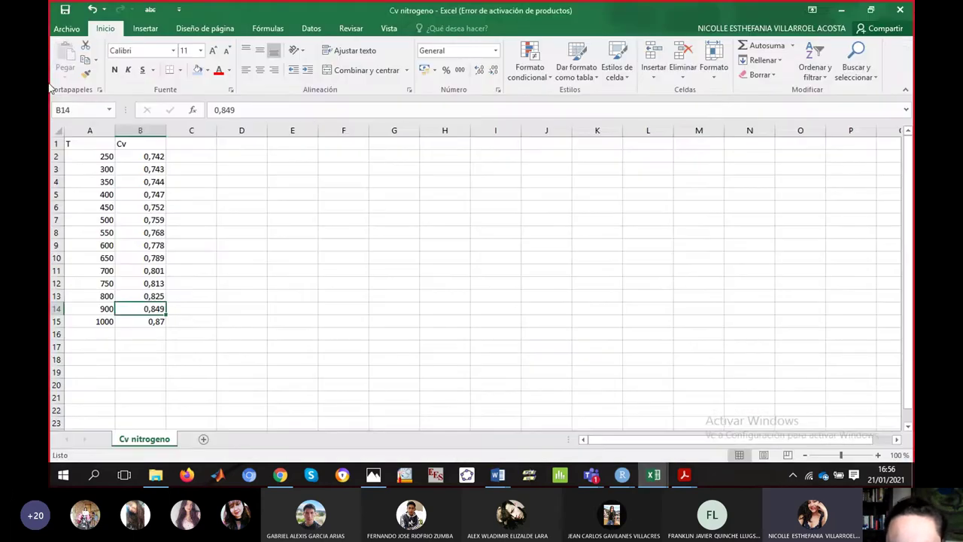
{"action": "left_click", "coordinate": [66, 31]}
{"action": "left_click", "coordinate": [106, 157]}
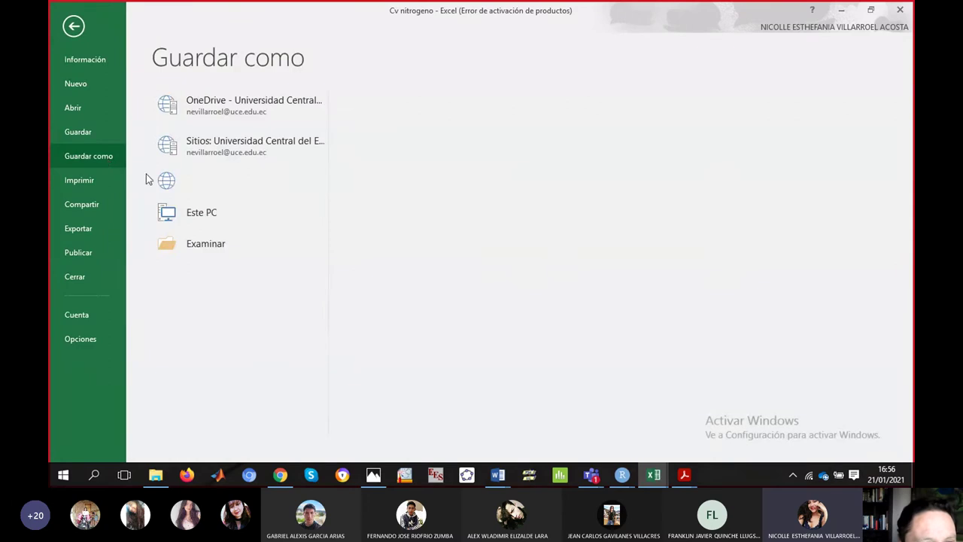
{"action": "left_click", "coordinate": [218, 278]}
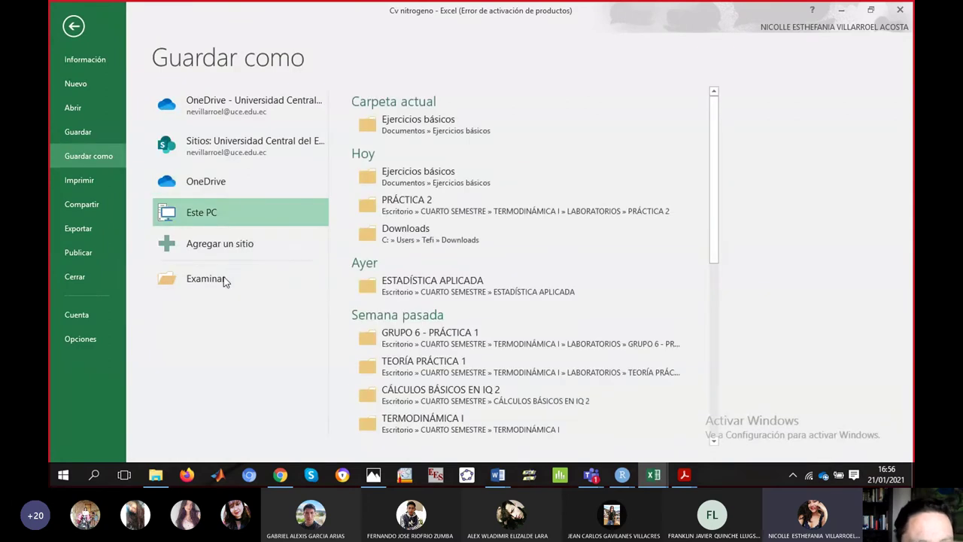
{"action": "left_click", "coordinate": [301, 233]}
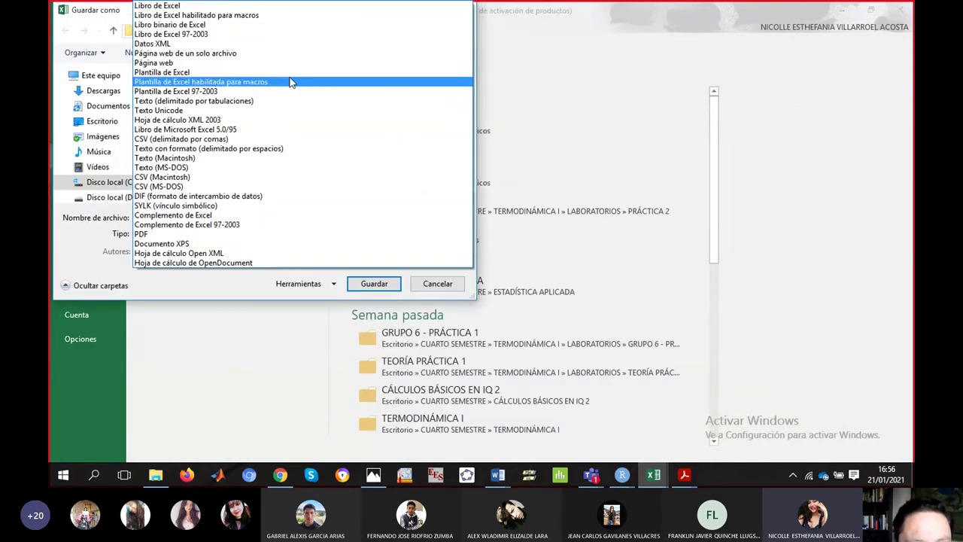
{"action": "left_click", "coordinate": [229, 5]}
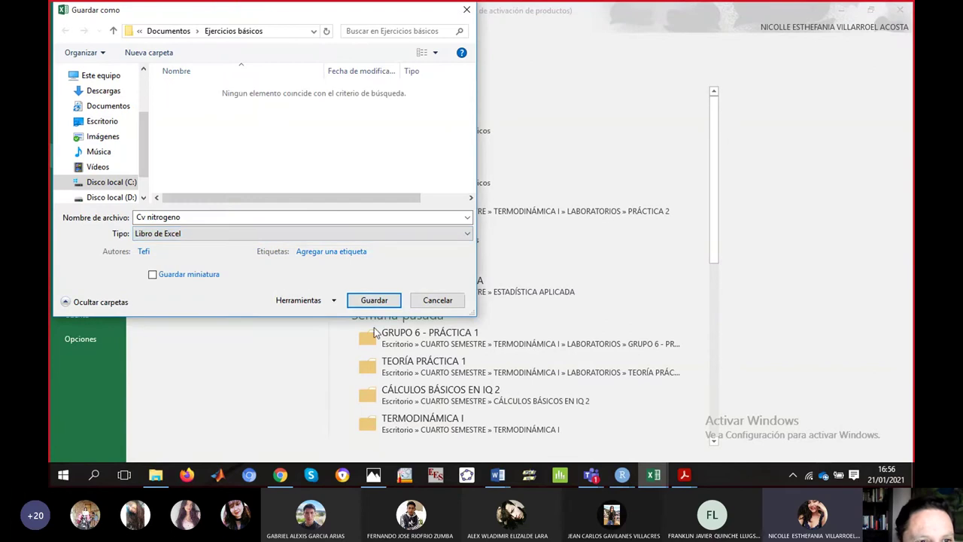
{"action": "left_click", "coordinate": [374, 300]}
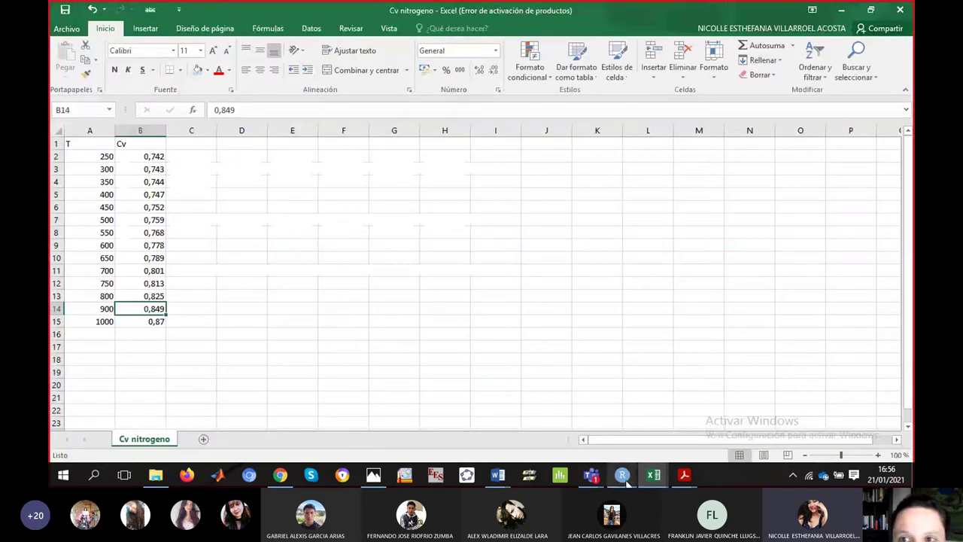
{"action": "mouse_move", "coordinate": [621, 475]}
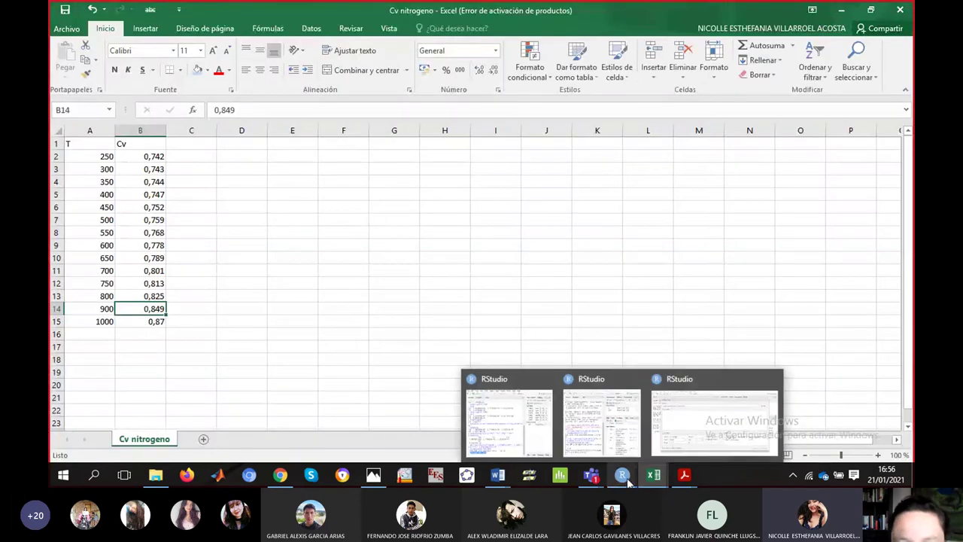
Switch to RStudio and import the Cv nitrogeno.xlsx workbook from Ejercicios básicos as the dataset Cv_nitrogeno
{"action": "left_click", "coordinate": [675, 436]}
{"action": "left_click", "coordinate": [799, 120]}
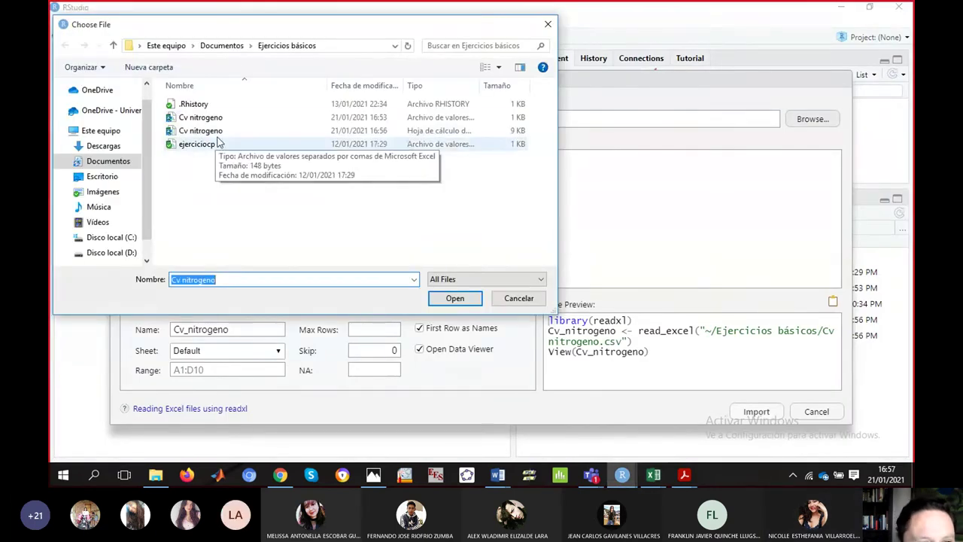
{"action": "left_click", "coordinate": [200, 131]}
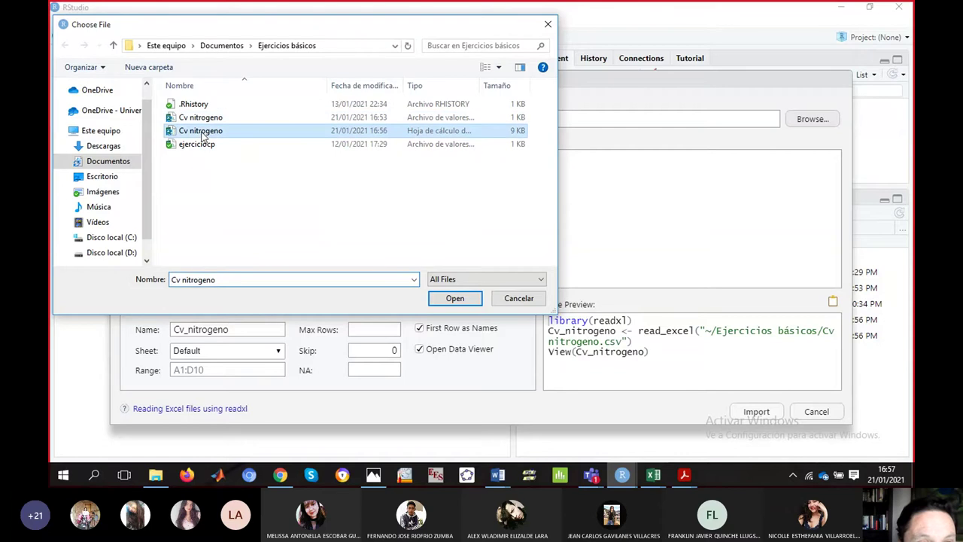
{"action": "left_click", "coordinate": [465, 301]}
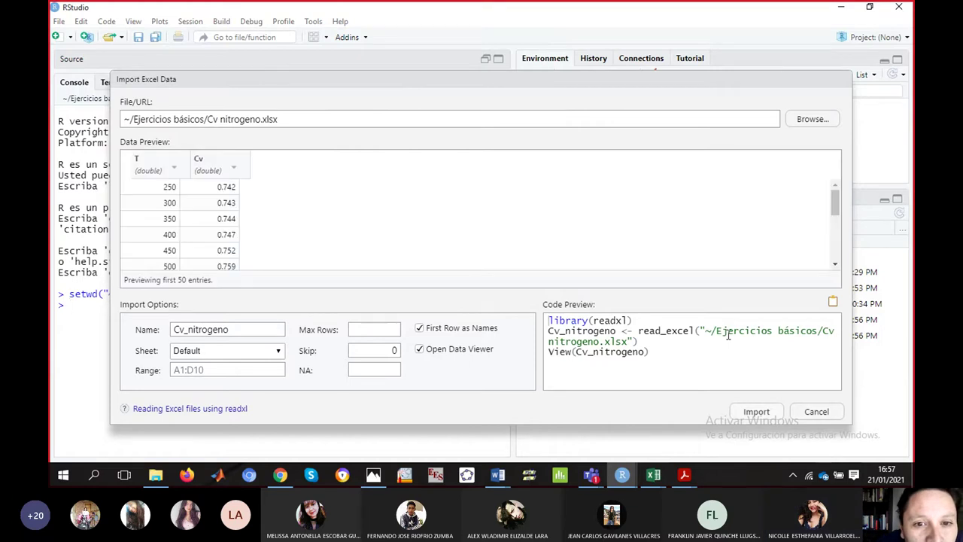
{"action": "left_click_drag", "start_coordinate": [835, 200], "coordinate": [810, 332]}
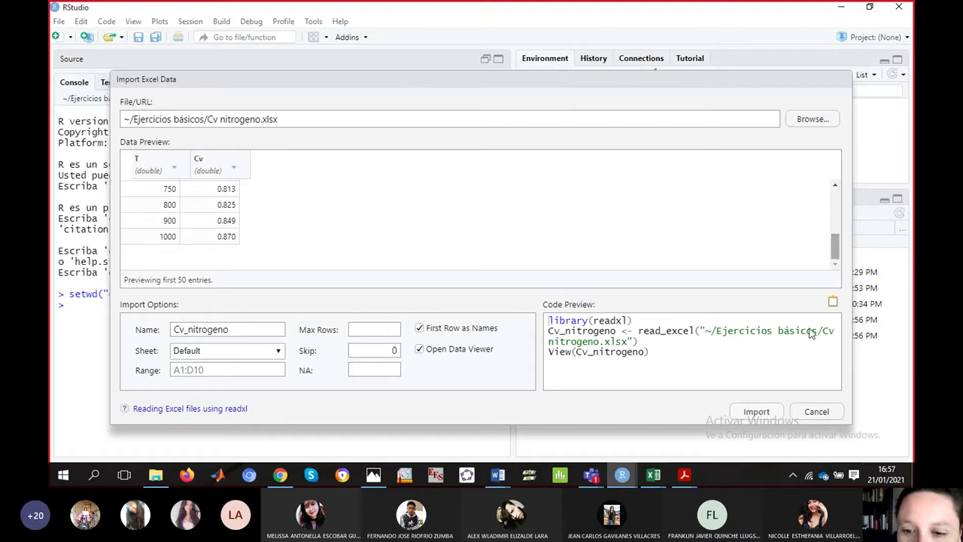
{"action": "left_click", "coordinate": [756, 412]}
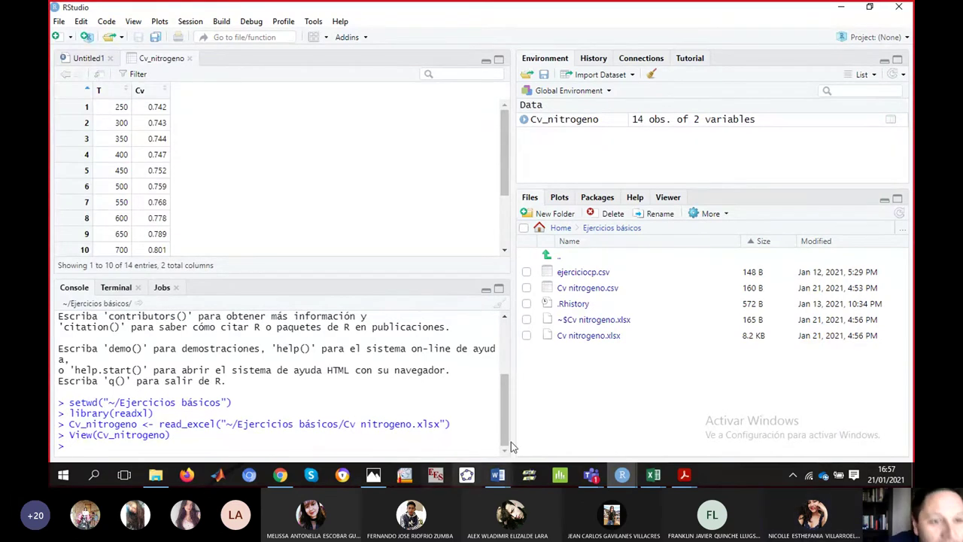
{"action": "left_click_drag", "start_coordinate": [503, 194], "coordinate": [510, 158]}
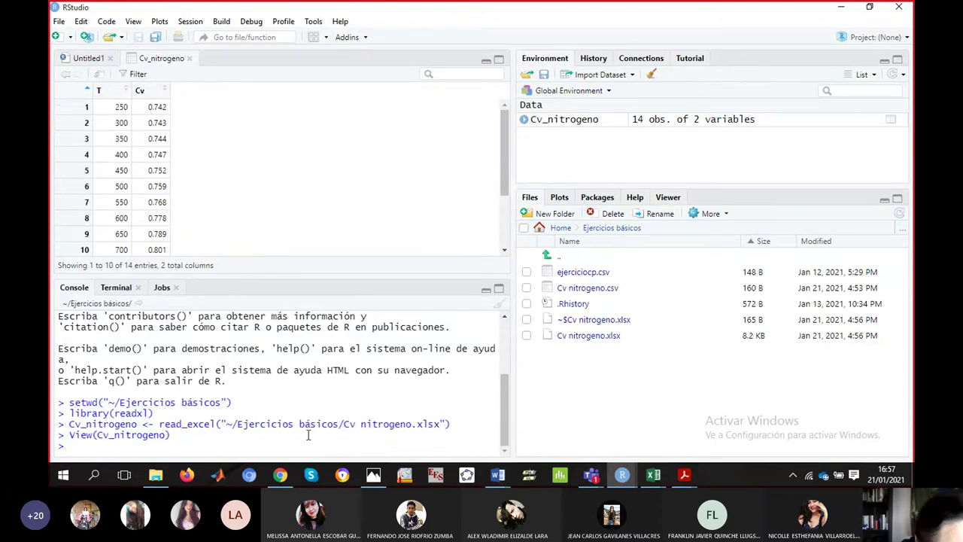
Run class(Cv_nitrogeno) in the console to check the imported dataset's object class
{"action": "type", "text": "class("}
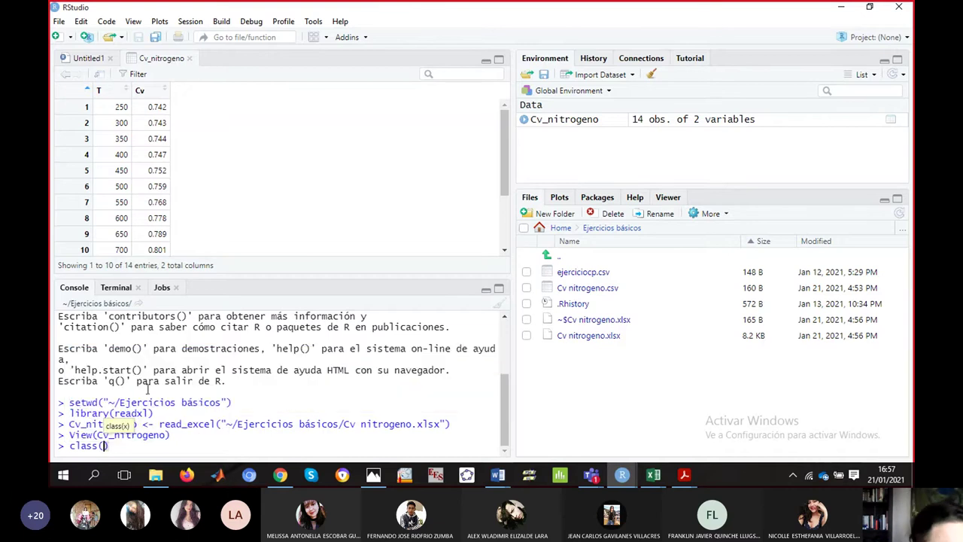
{"action": "type", "text": "cv"}
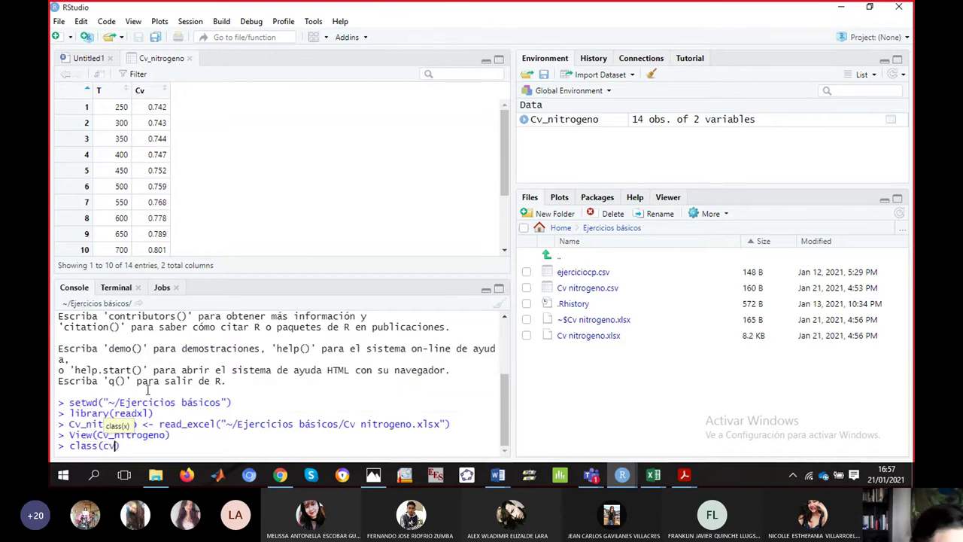
{"action": "type", "text": "_nitrog"}
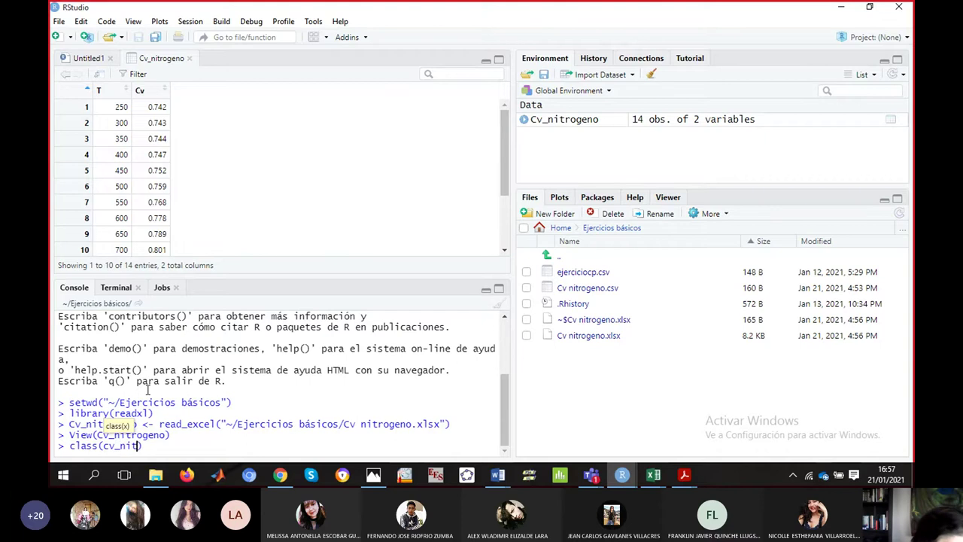
{"action": "type", "text": "eno"}
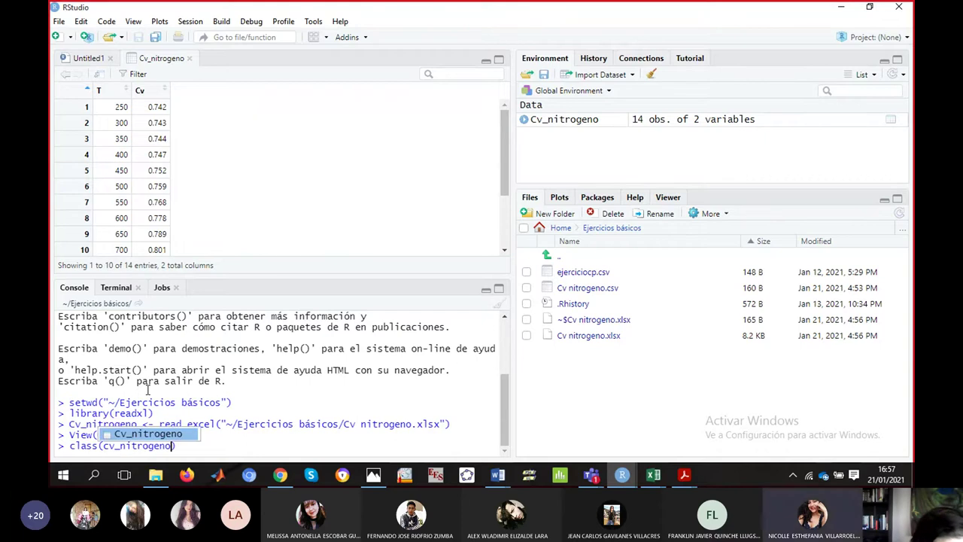
{"action": "key", "text": "Tab"}
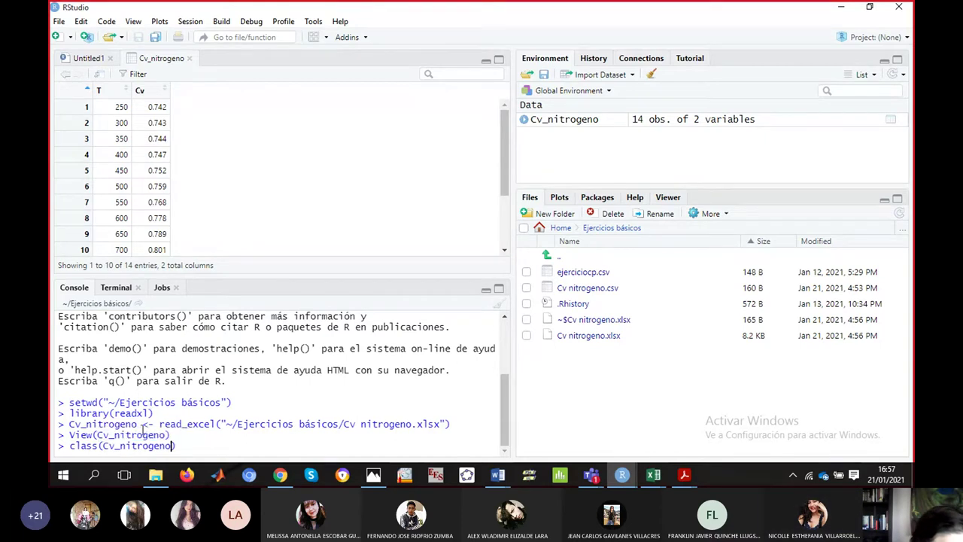
{"action": "left_click", "coordinate": [201, 447]}
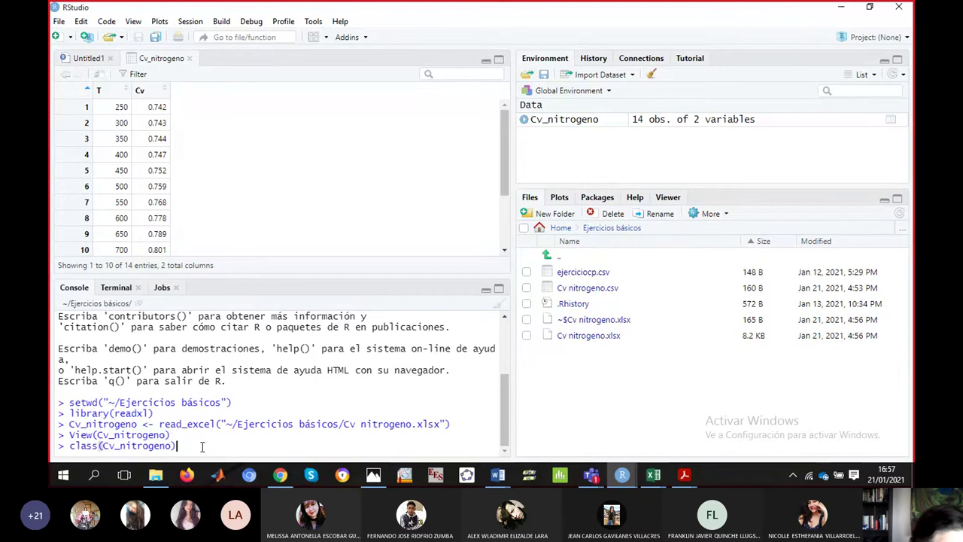
{"action": "key", "text": "Return"}
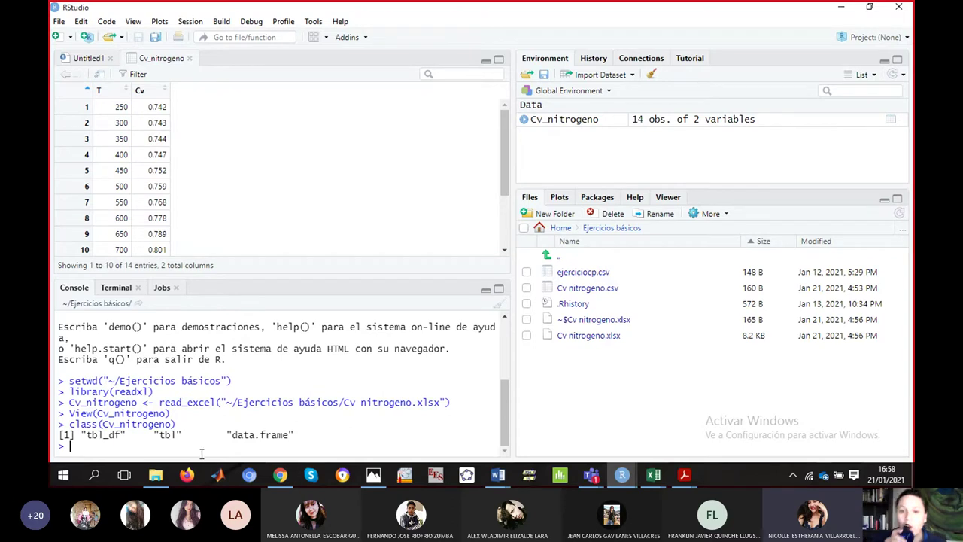
View the Word document Cp para mezclas from CUARTO SEMESTRE > CÁLCULOS BÁSICOS EN IQ 2 on the Escritorio, minimize it and return to RStudio
{"action": "left_click", "coordinate": [158, 475]}
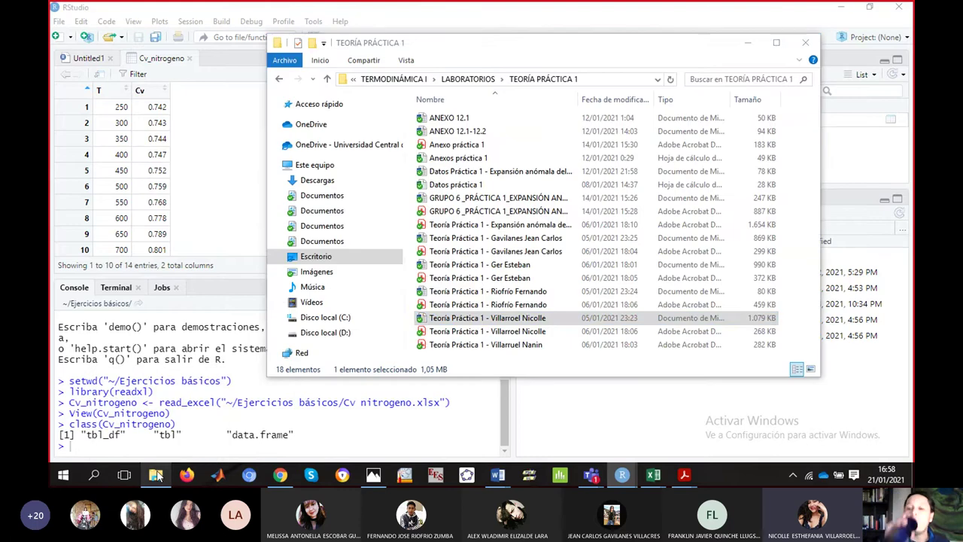
{"action": "left_click", "coordinate": [322, 257]}
{"action": "double_click", "coordinate": [756, 140]}
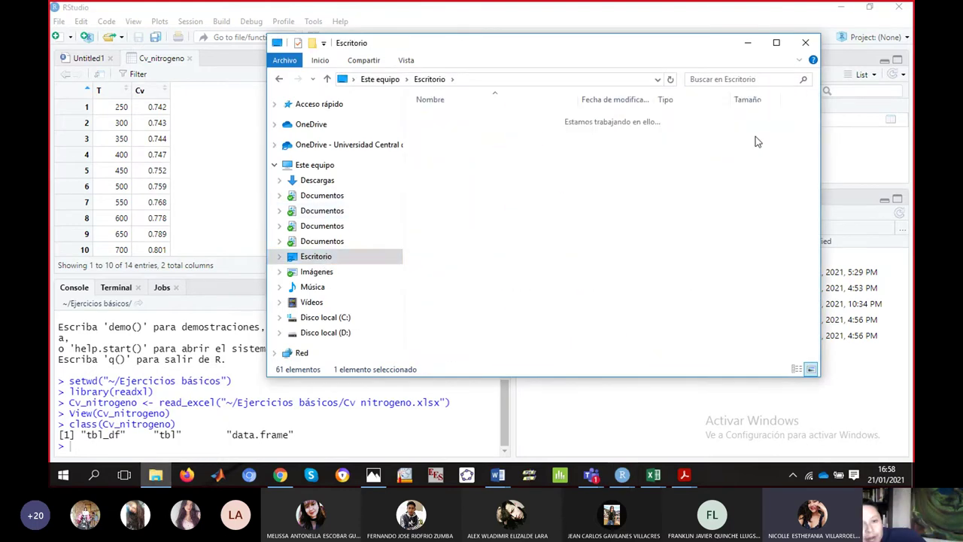
{"action": "double_click", "coordinate": [460, 131]}
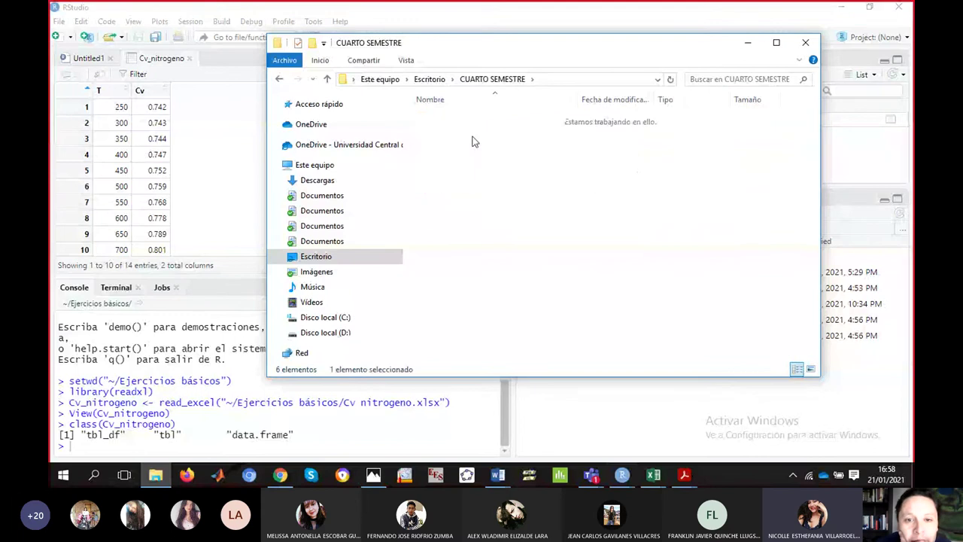
{"action": "left_click", "coordinate": [444, 145]}
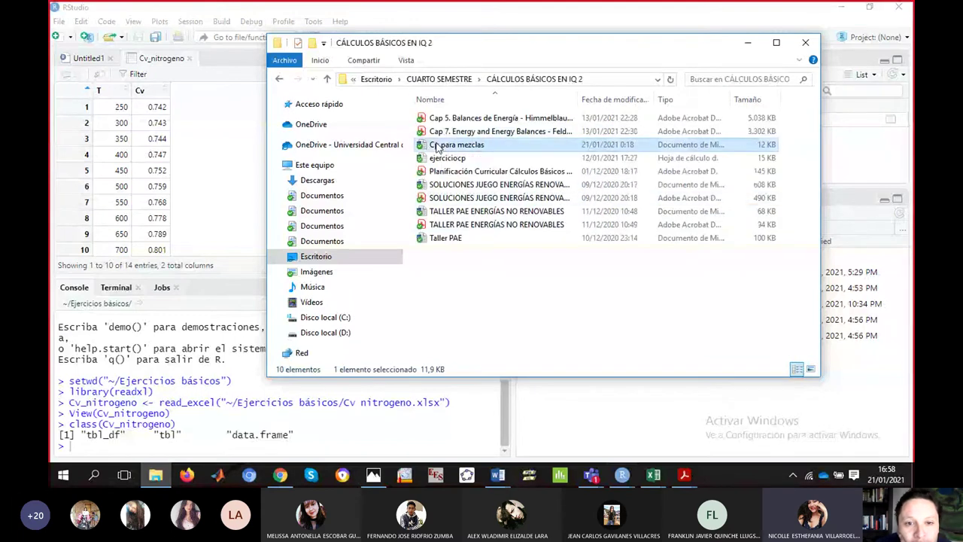
{"action": "key", "text": "Return"}
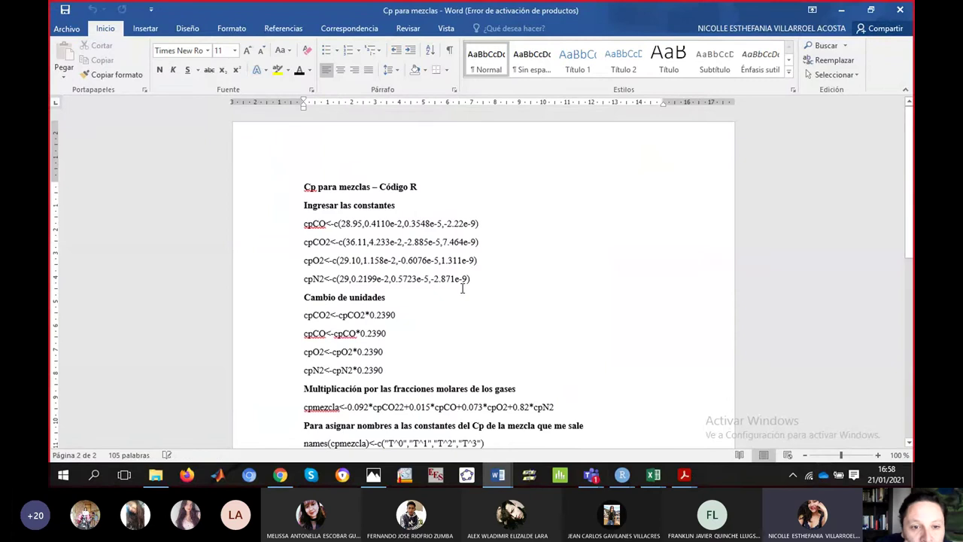
{"action": "left_click", "coordinate": [840, 10]}
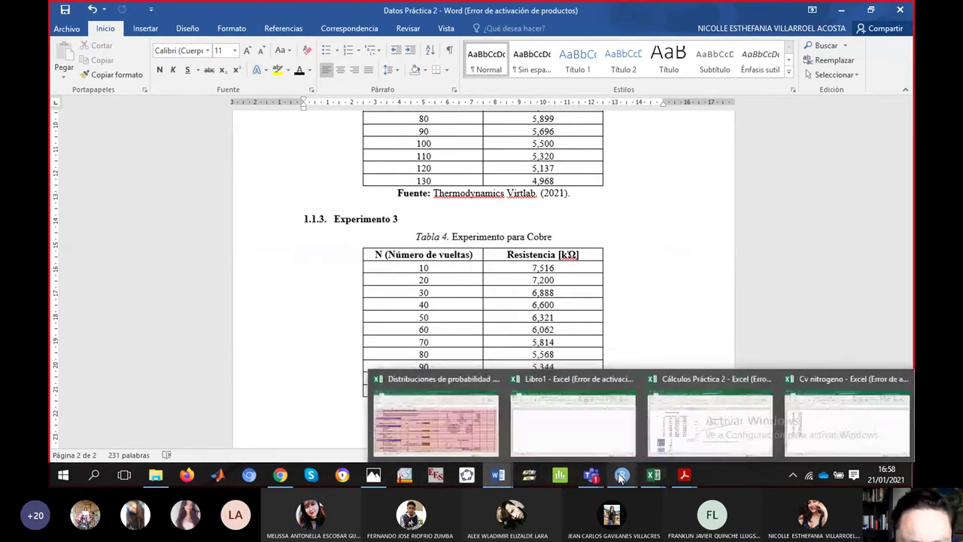
{"action": "left_click", "coordinate": [601, 421]}
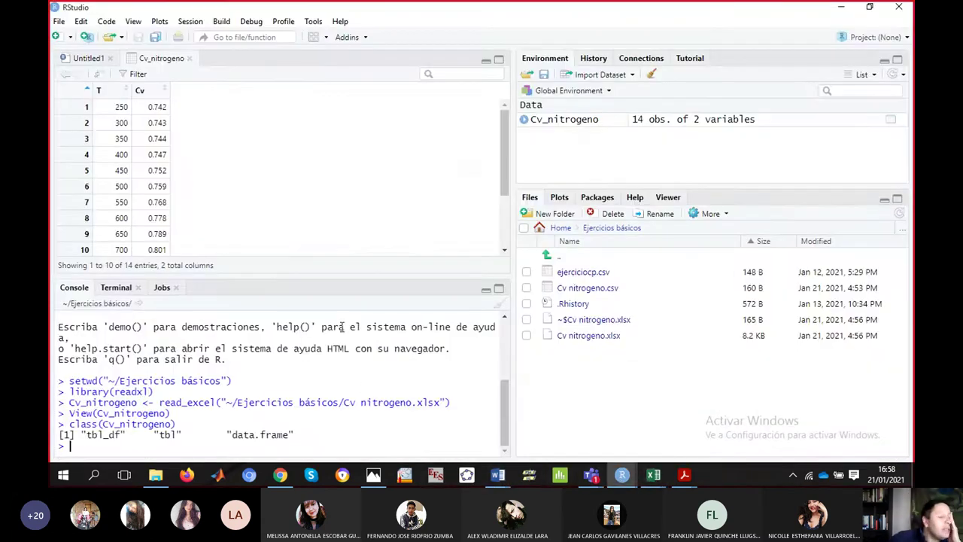